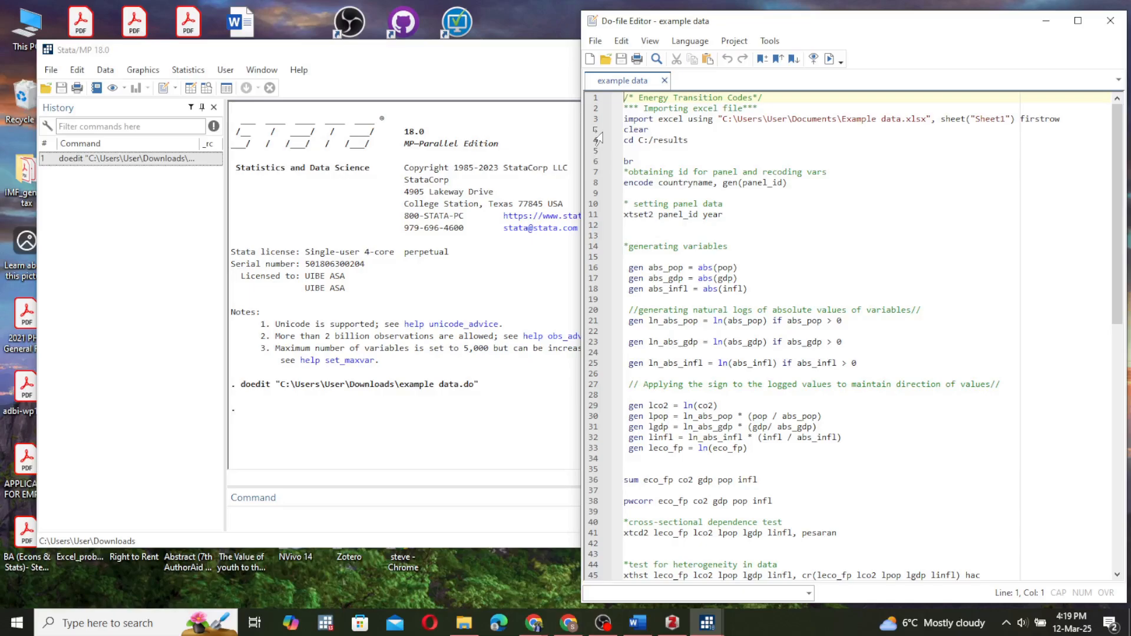
Run the import line to load Sheet1 of "Example data.xlsx" with the first row as variable names, and uncover the results.
{"action": "left_click", "coordinate": [598, 135]}
{"action": "key", "text": "ctrl+d"}
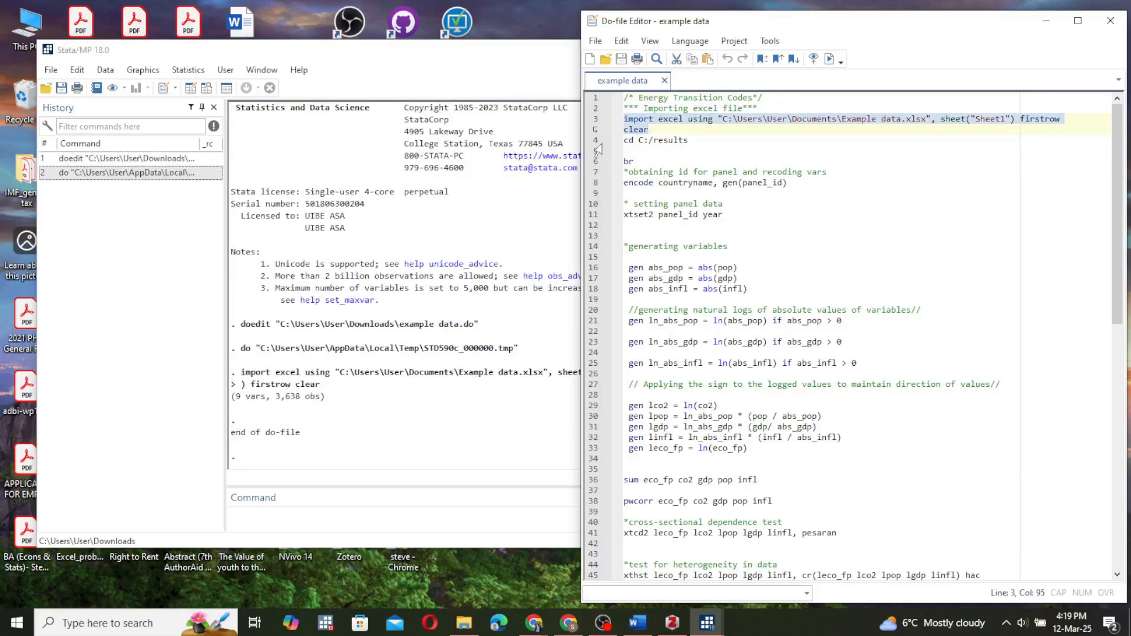
{"action": "left_click_drag", "start_coordinate": [760, 18], "coordinate": [864, 39]}
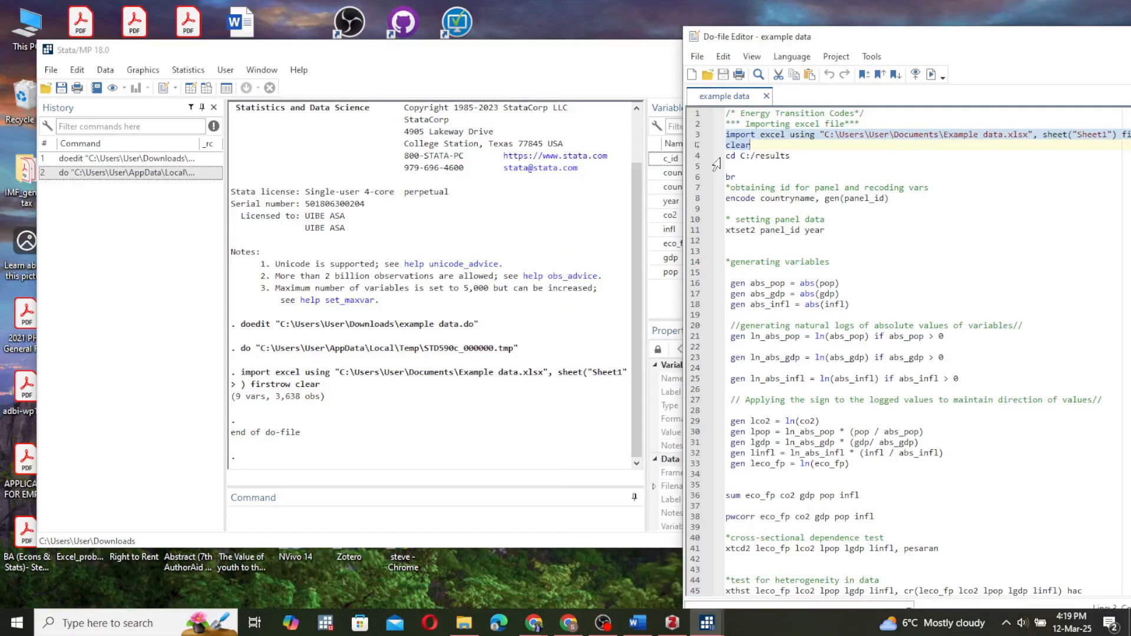
Execute the lines that change the working directory to C:/results and browse the imported data, and minimise the data view.
{"action": "left_click_drag", "start_coordinate": [718, 158], "coordinate": [718, 187]}
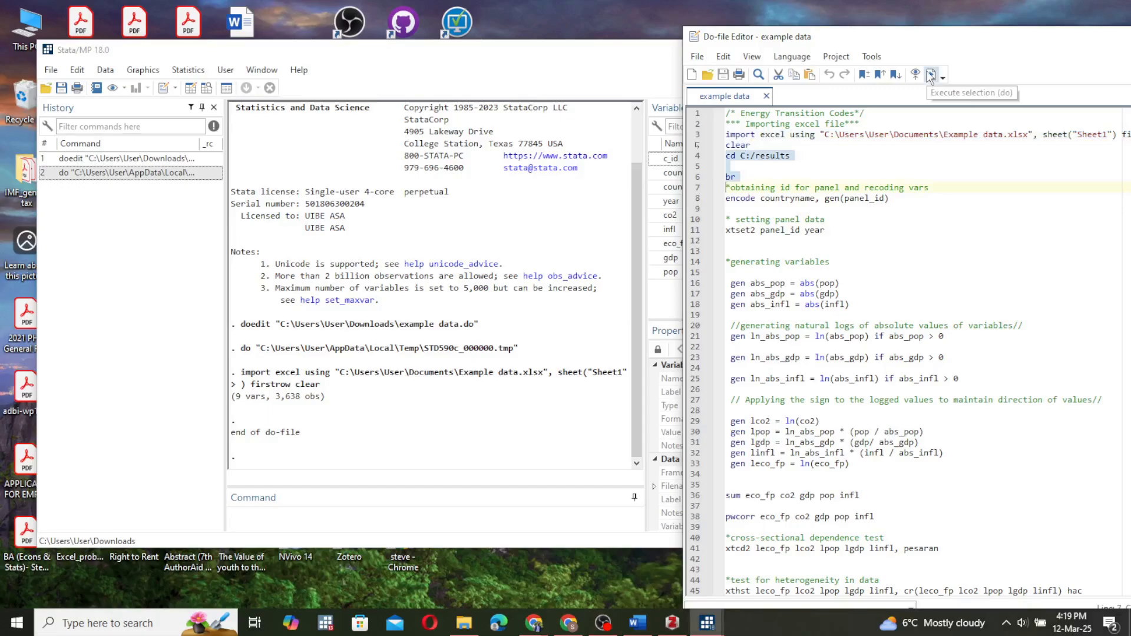
{"action": "left_click", "coordinate": [930, 75]}
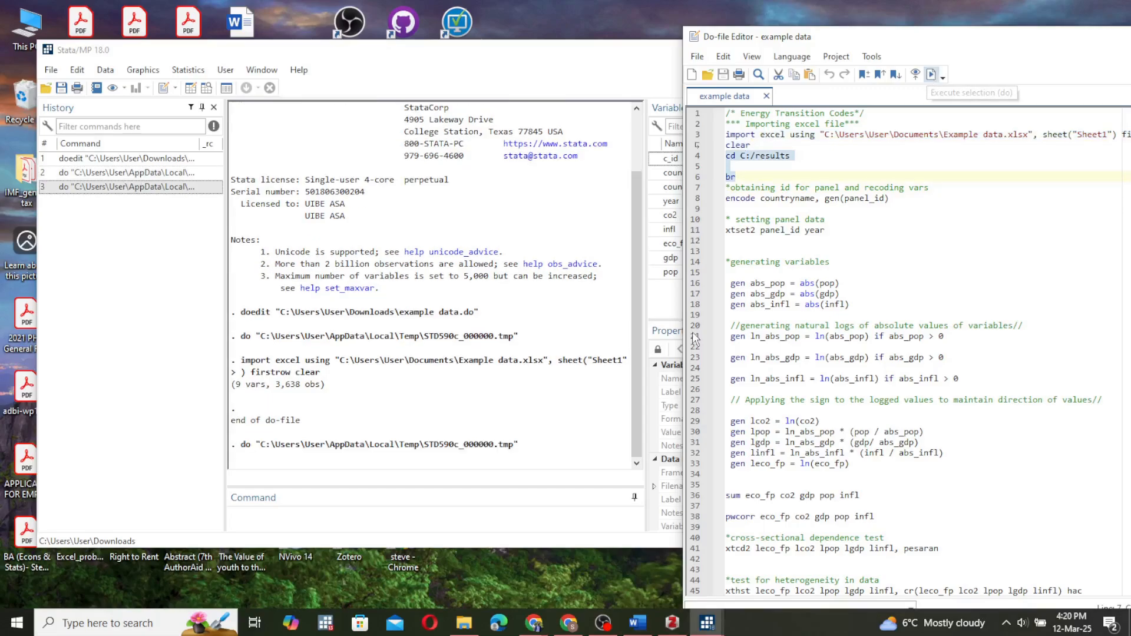
{"action": "mouse_move", "coordinate": [704, 630]}
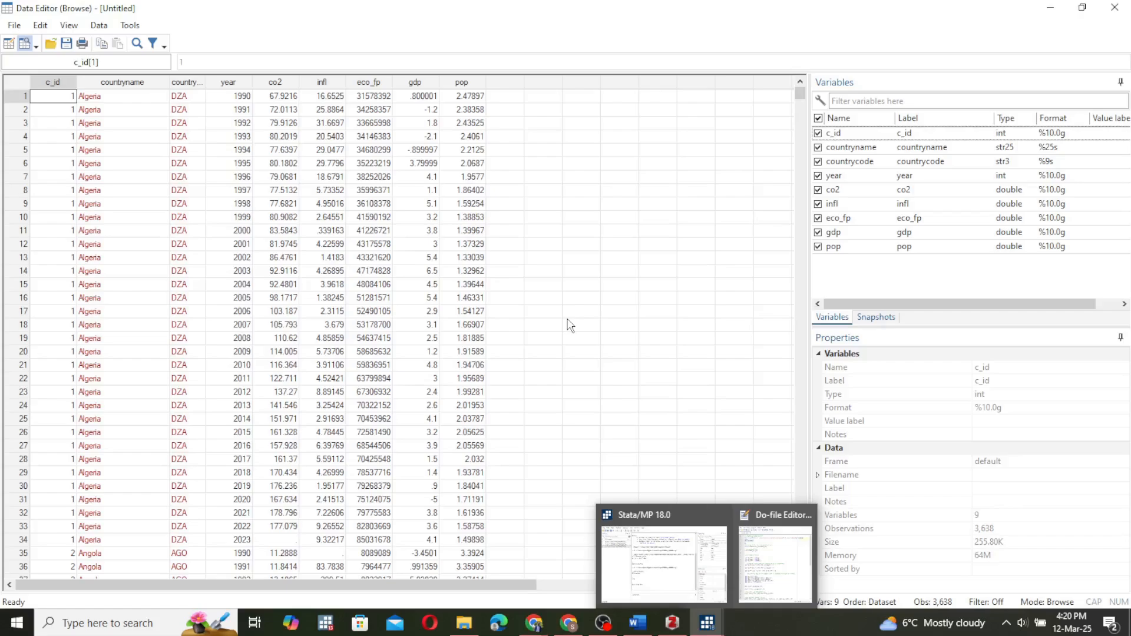
{"action": "left_click", "coordinate": [1050, 8]}
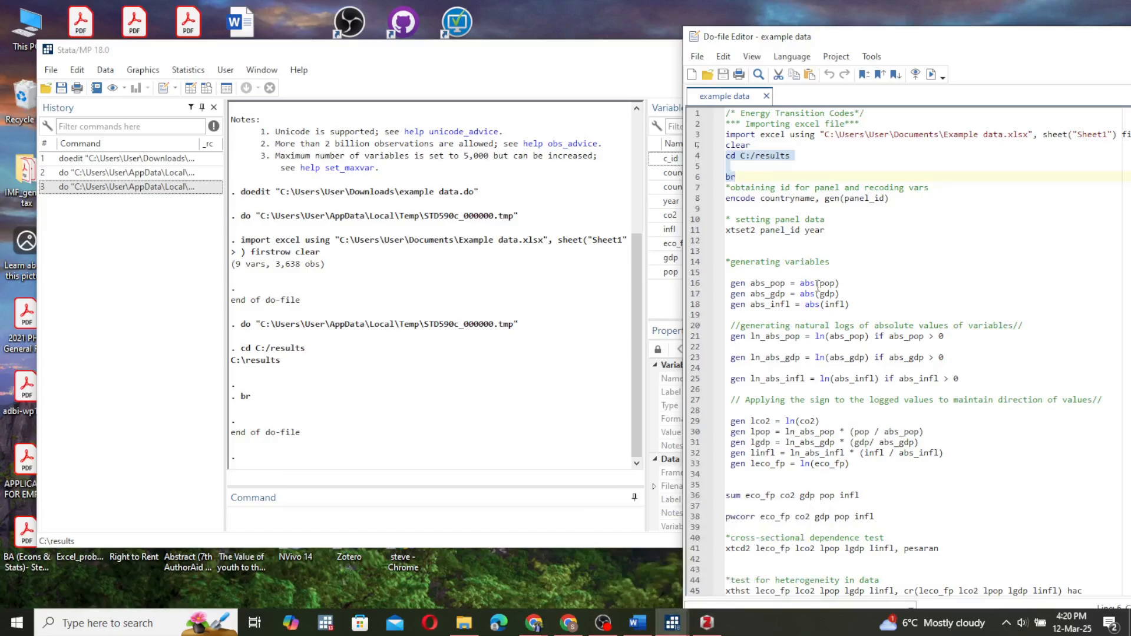
Execute the lines that encode countryname as panel_id and declare the panel with xtset2 panel_id year.
{"action": "left_click", "coordinate": [694, 201]}
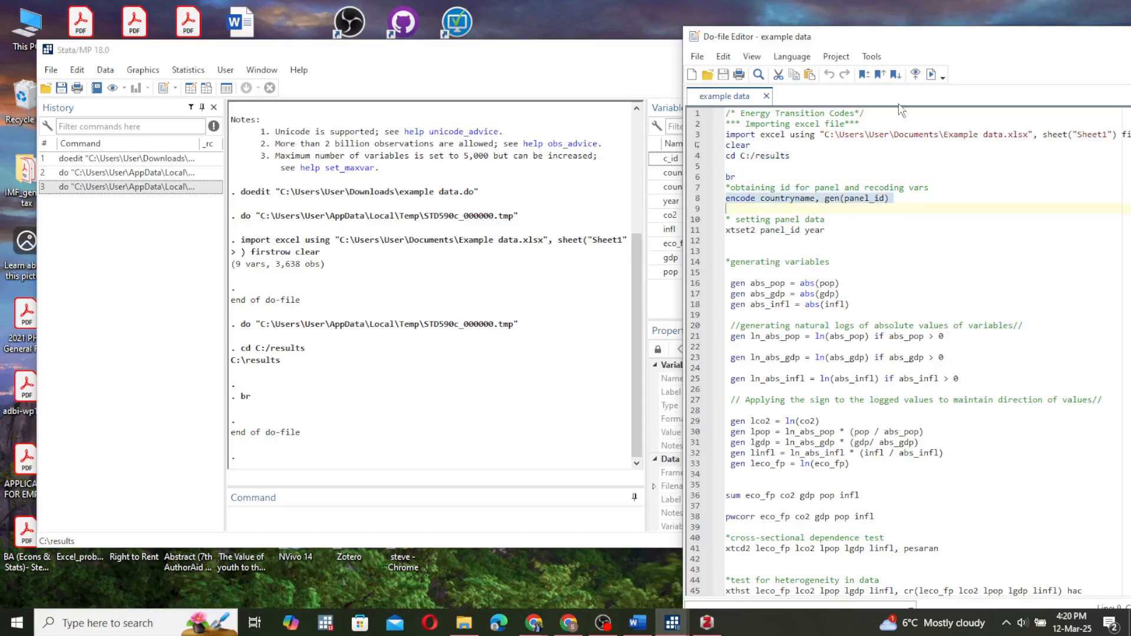
{"action": "left_click", "coordinate": [931, 75]}
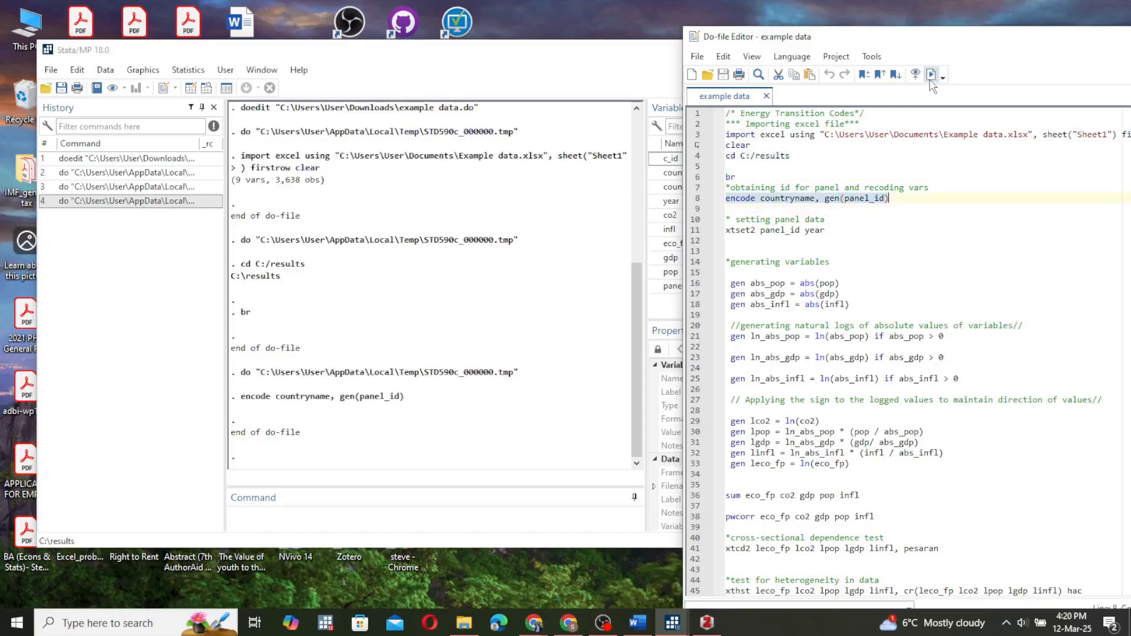
{"action": "left_click", "coordinate": [698, 230]}
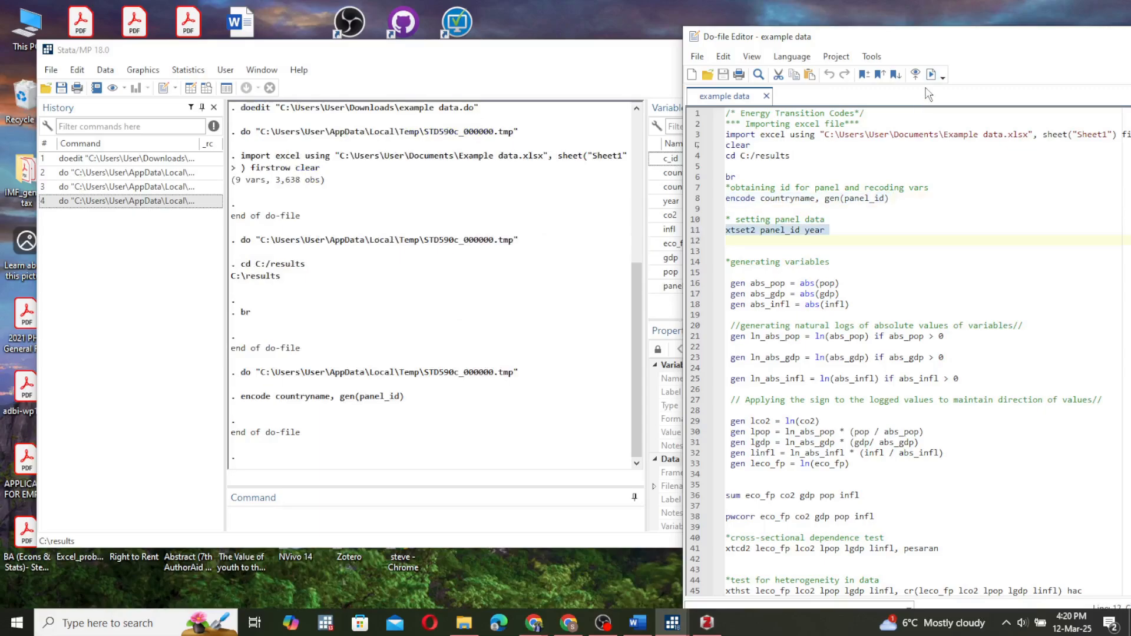
{"action": "left_click", "coordinate": [931, 76]}
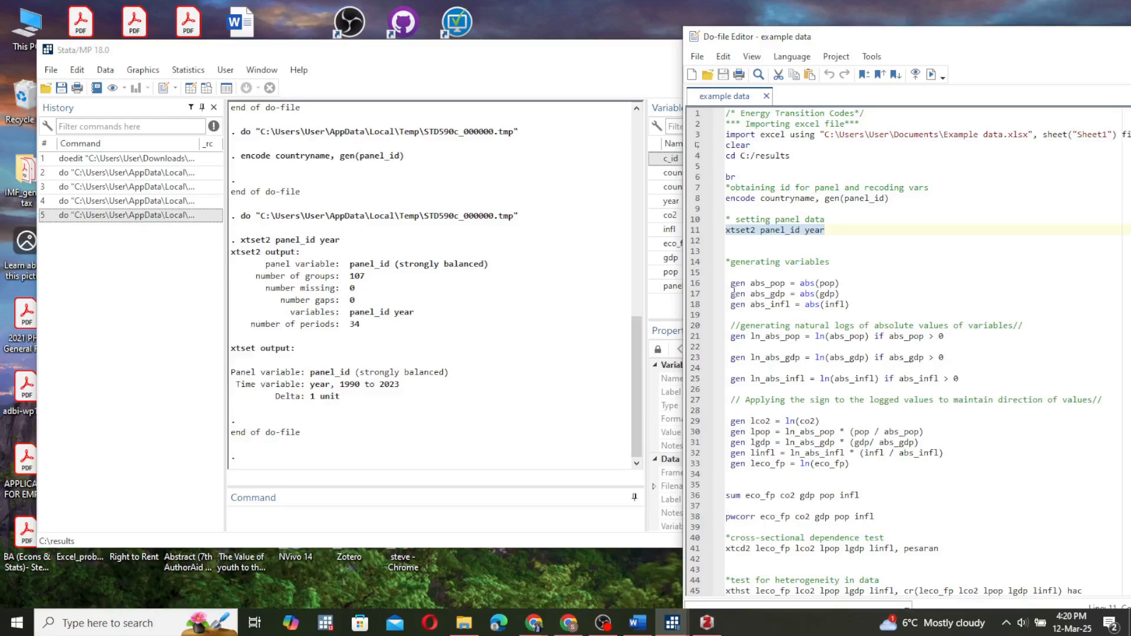
Run the variable-generation lines 16 to 33 in blocks, creating absolute values, their natural logs, and the signed logs plus lco2 and leco_fp.
{"action": "left_click_drag", "start_coordinate": [727, 283], "coordinate": [697, 306]}
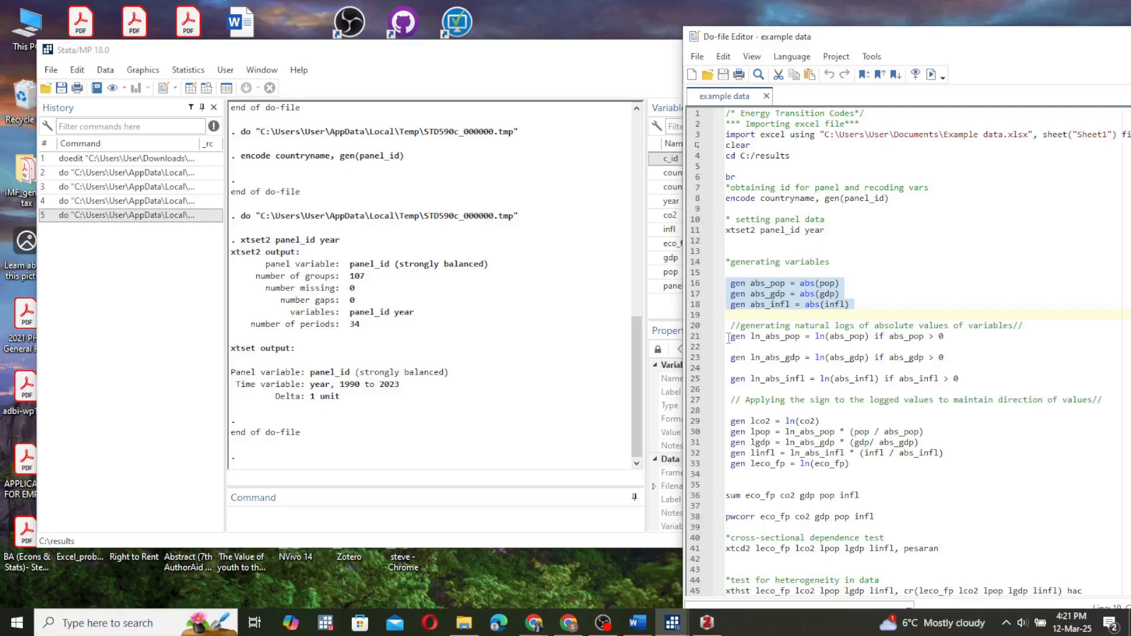
{"action": "left_click", "coordinate": [931, 74]}
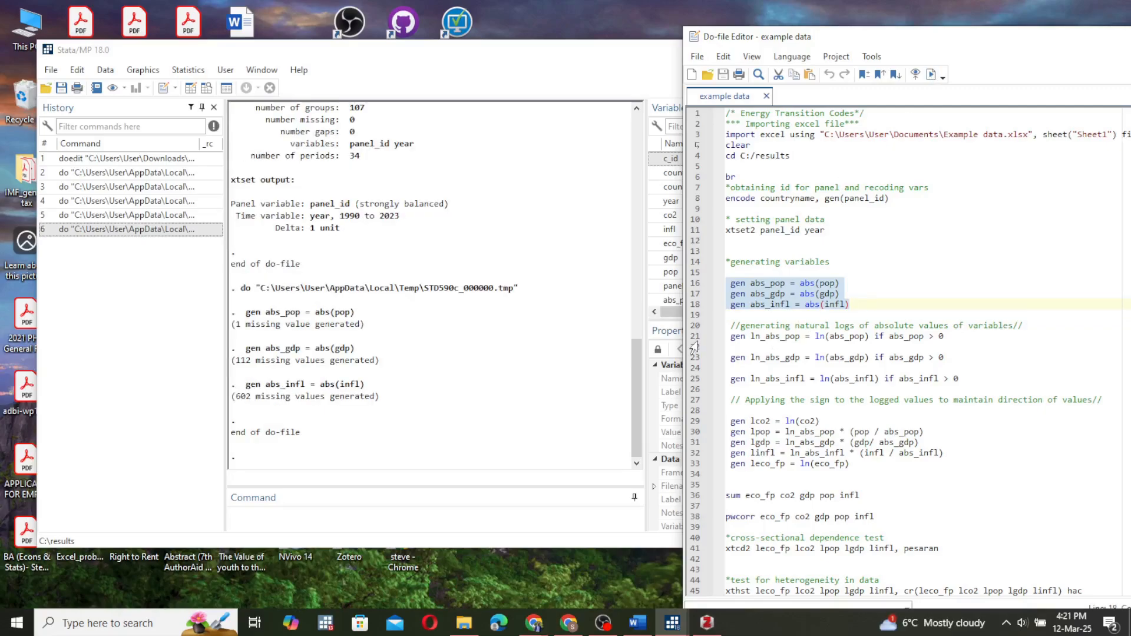
{"action": "left_click_drag", "start_coordinate": [695, 337], "coordinate": [696, 390]}
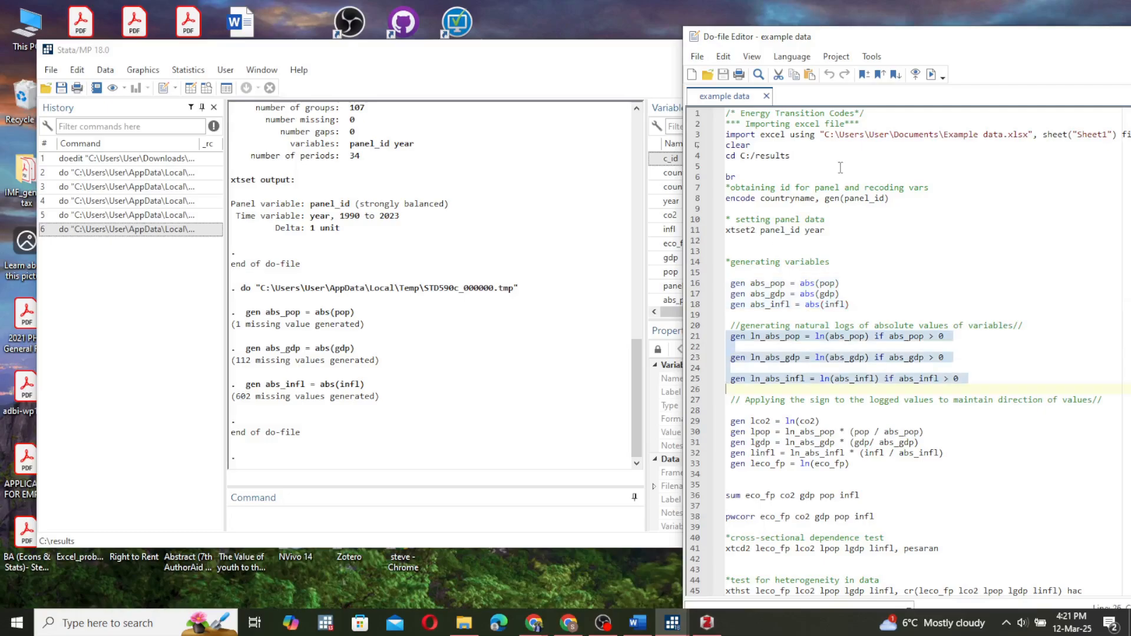
{"action": "left_click", "coordinate": [933, 76]}
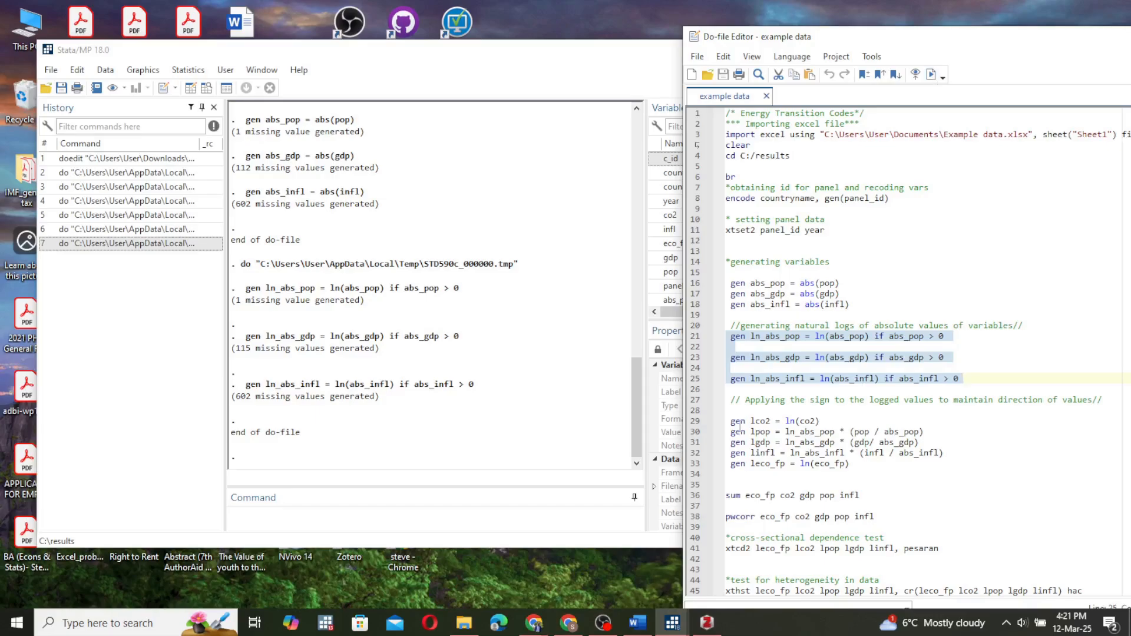
{"action": "left_click_drag", "start_coordinate": [696, 400], "coordinate": [707, 473]}
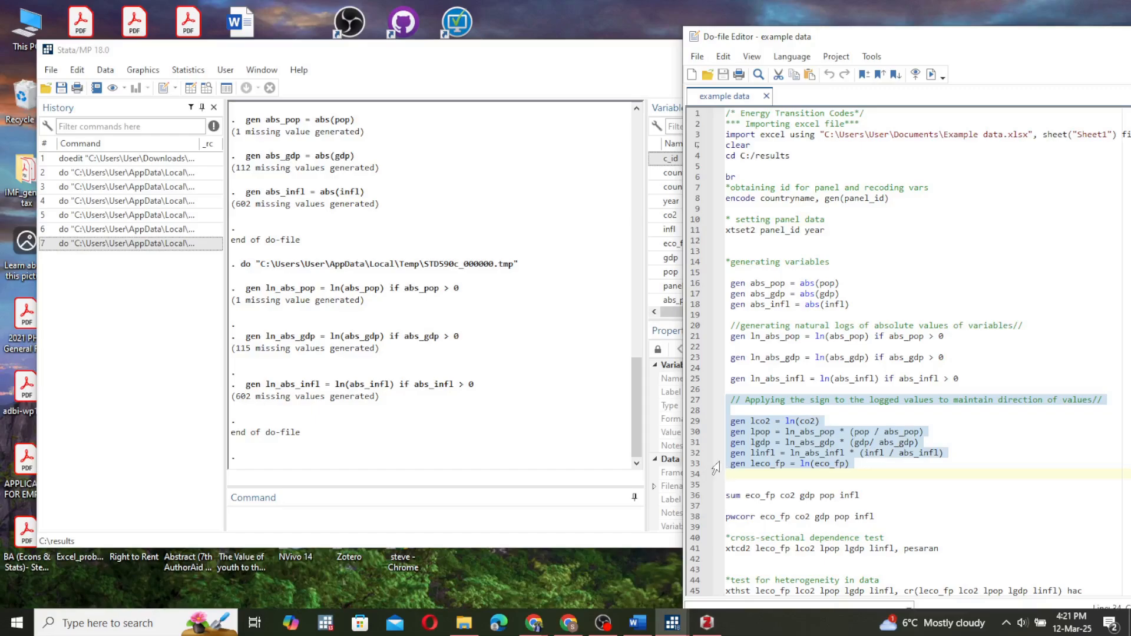
{"action": "left_click", "coordinate": [931, 75]}
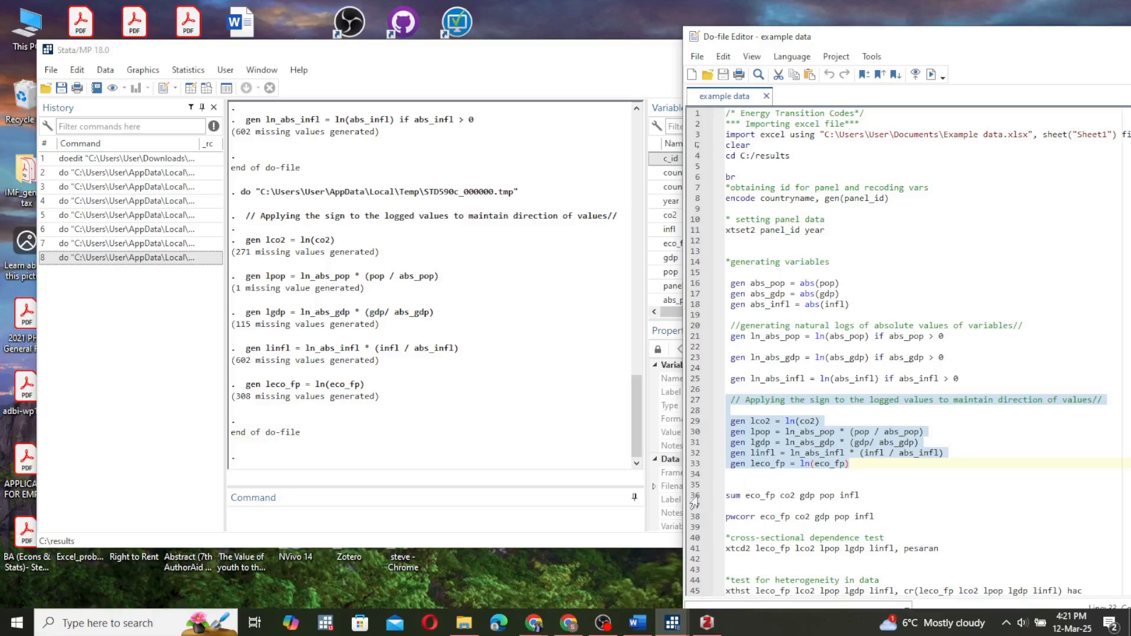
Run the summary statistics and pairwise correlations for eco_fp, co2, gdp, pop and infl.
{"action": "left_click_drag", "start_coordinate": [700, 496], "coordinate": [696, 527]}
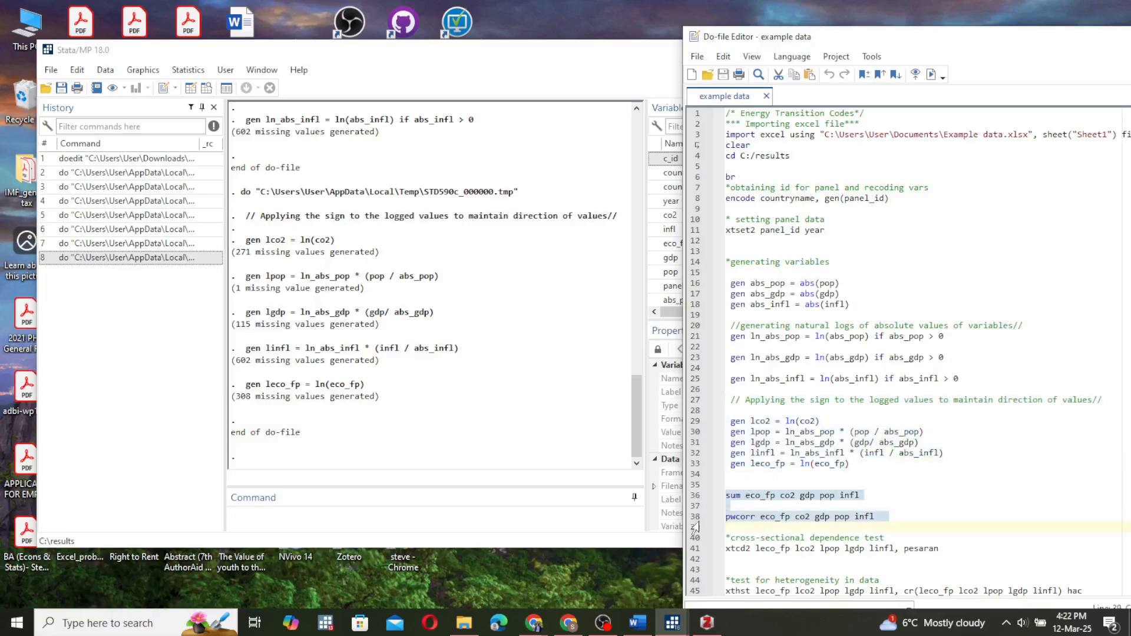
{"action": "left_click", "coordinate": [931, 76]}
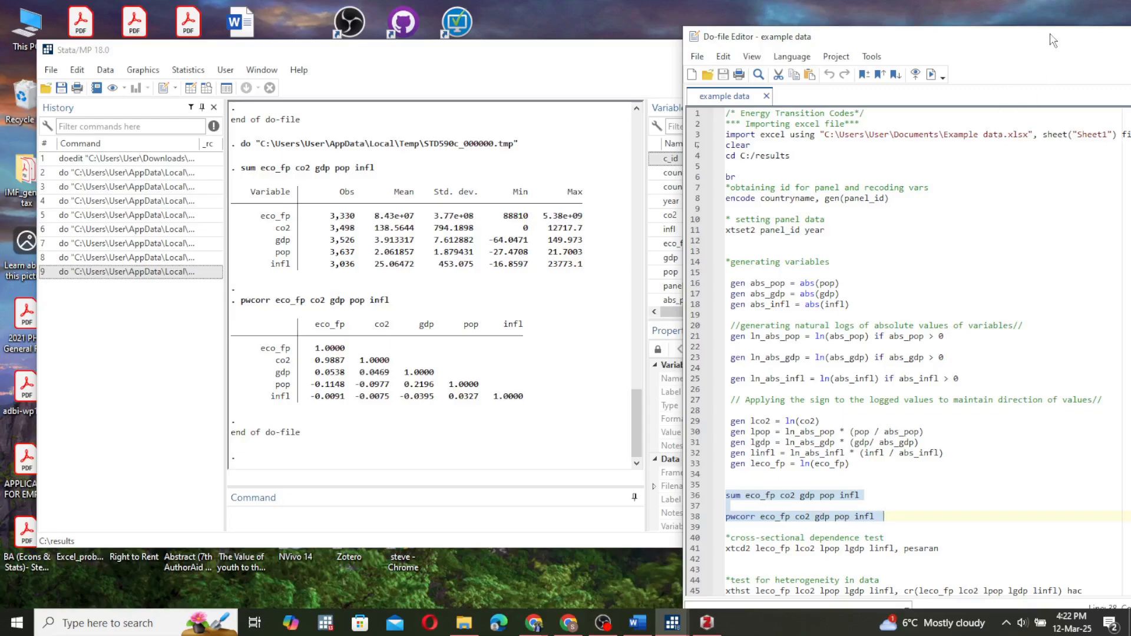
Run the Pesaran cross-sectional dependence test (xtcd2) and the xthst slope heterogeneity test with the hac option on leco_fp, lco2, lpop, lgdp and linfl.
{"action": "left_click_drag", "start_coordinate": [1017, 47], "coordinate": [914, 45]}
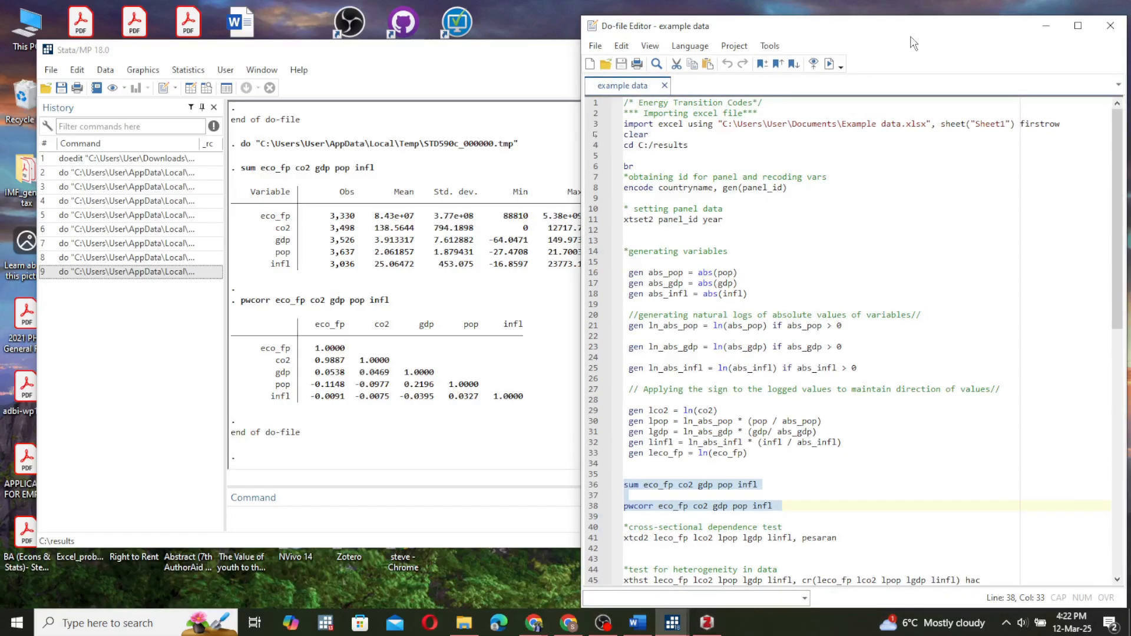
{"action": "left_click_drag", "start_coordinate": [1122, 312], "coordinate": [1121, 377]}
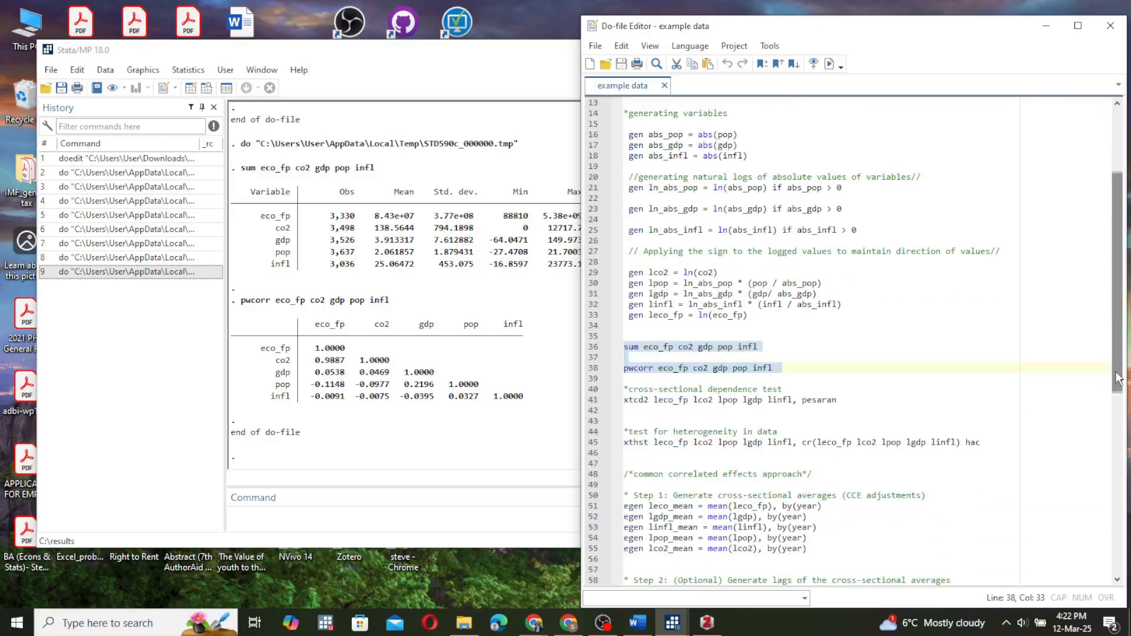
{"action": "left_click", "coordinate": [593, 402]}
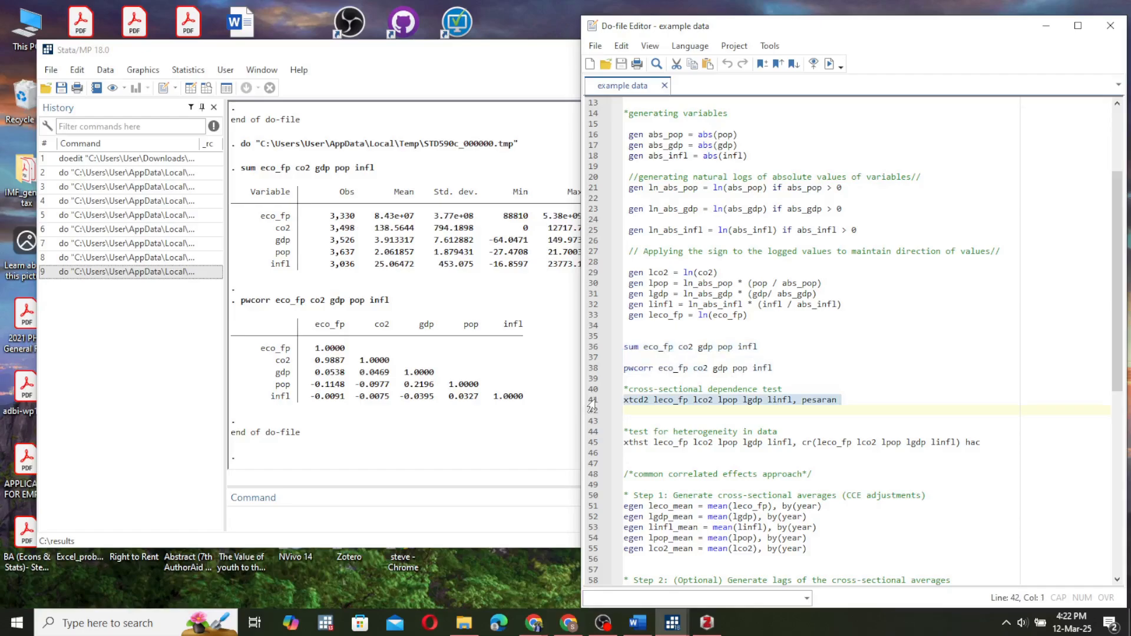
{"action": "left_click", "coordinate": [830, 64]}
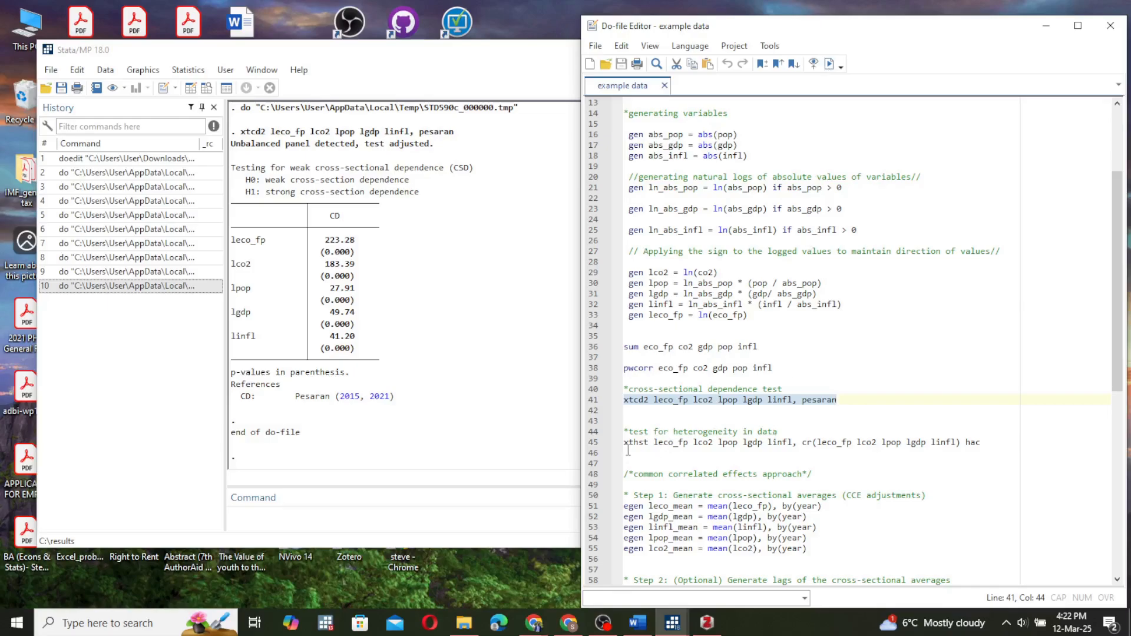
{"action": "left_click", "coordinate": [590, 443]}
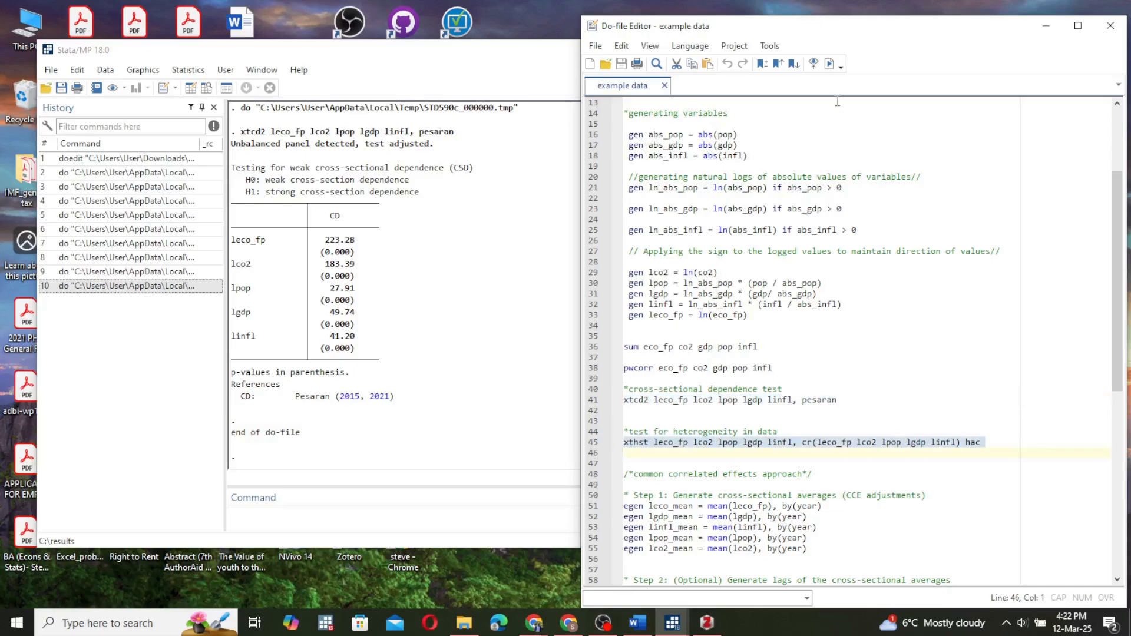
{"action": "left_click", "coordinate": [829, 64]}
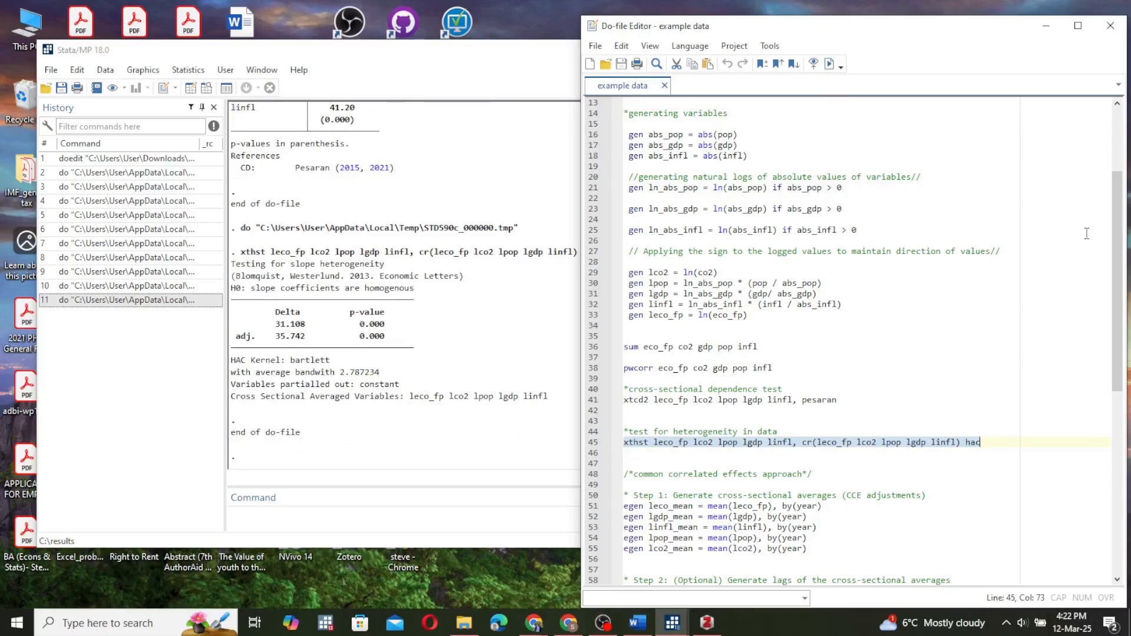
Execute the Step 1 egen lines to generate yearly cross-sectional means of leco_fp, lgdp, linfl, lpop and lco2.
{"action": "left_click_drag", "start_coordinate": [1120, 323], "coordinate": [1120, 339]}
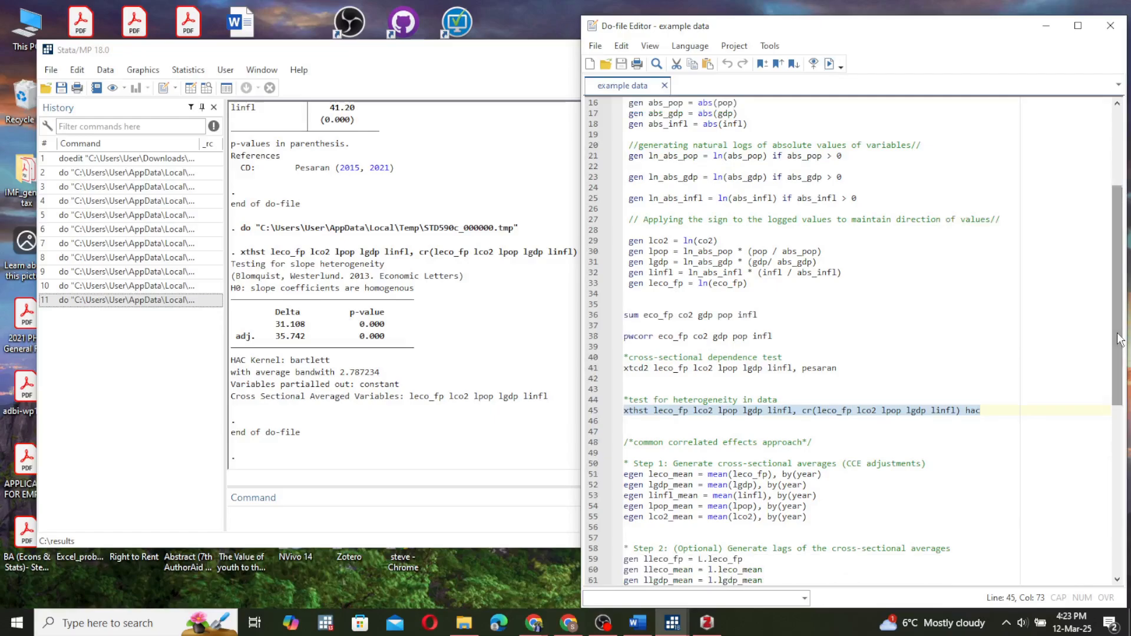
{"action": "left_click_drag", "start_coordinate": [1120, 340], "coordinate": [1120, 376]}
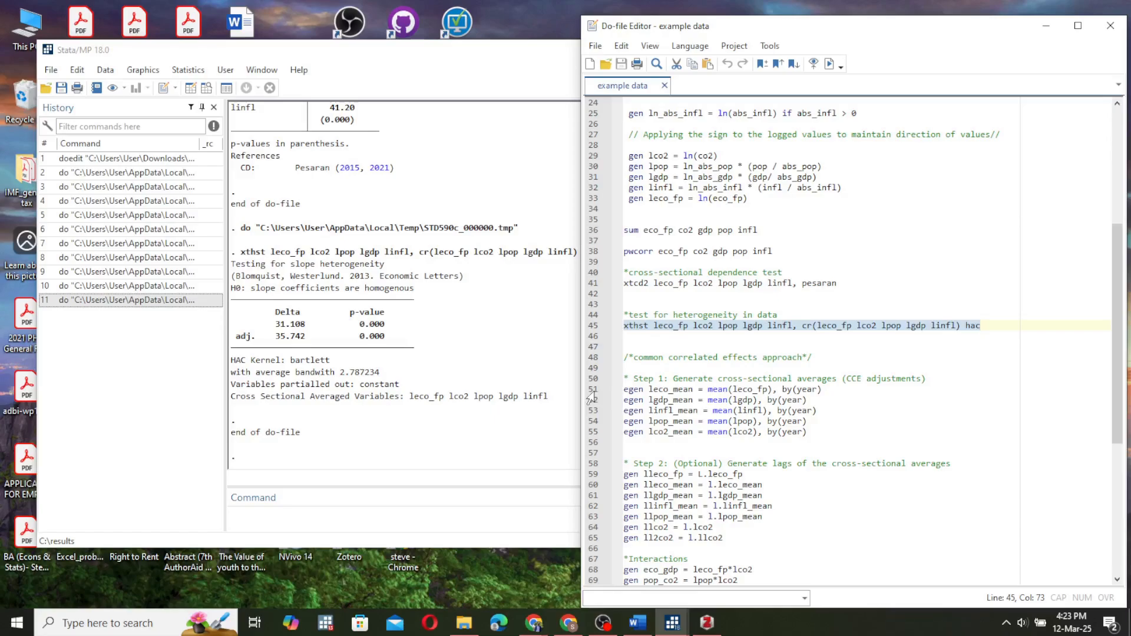
{"action": "left_click_drag", "start_coordinate": [592, 391], "coordinate": [596, 439]}
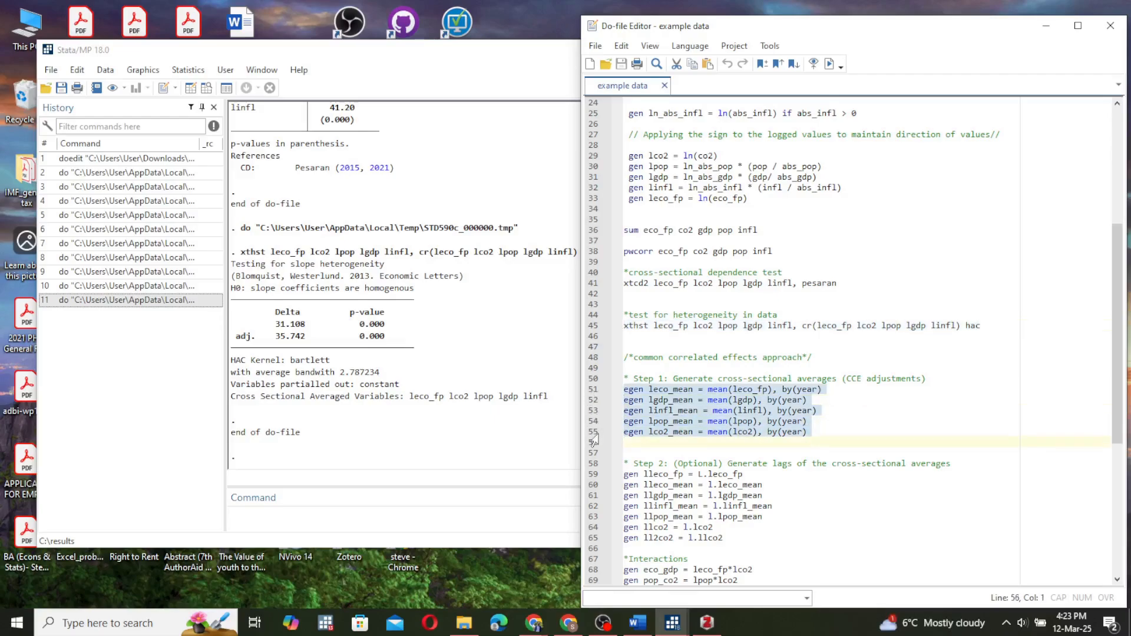
{"action": "left_click", "coordinate": [830, 63]}
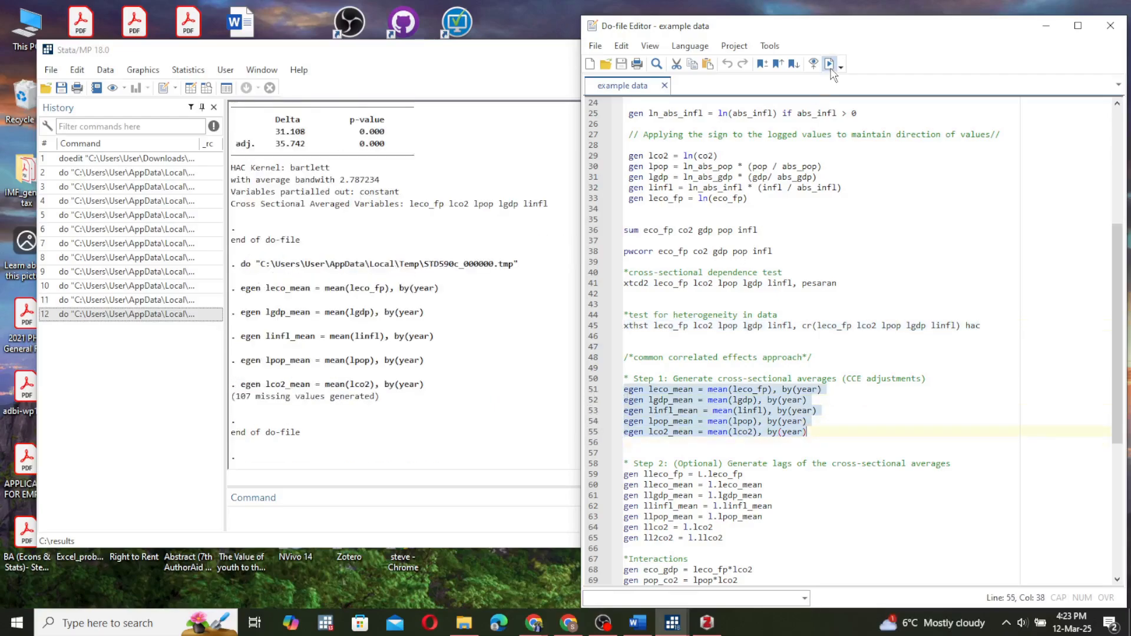
Execute the Step 2 lines 59 to 65 to generate lags of leco_fp, the cross-sectional averages, lco2 and llco2.
{"action": "left_click", "coordinate": [591, 476]}
{"action": "left_click_drag", "start_coordinate": [591, 482], "coordinate": [596, 543]}
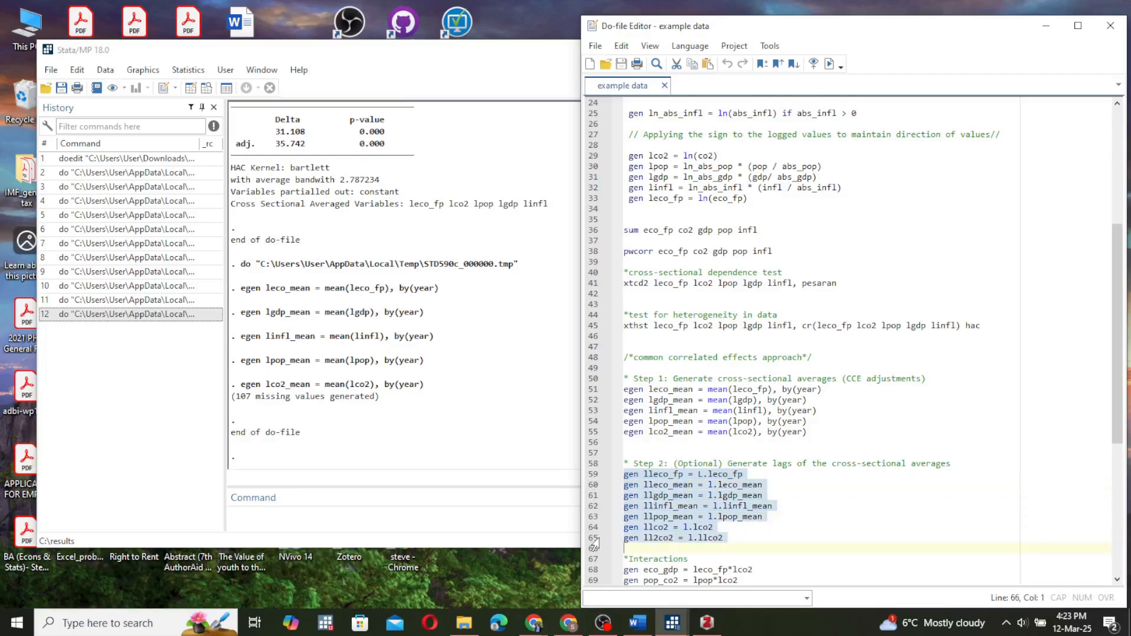
{"action": "left_click", "coordinate": [830, 65]}
{"action": "left_click", "coordinate": [830, 66]}
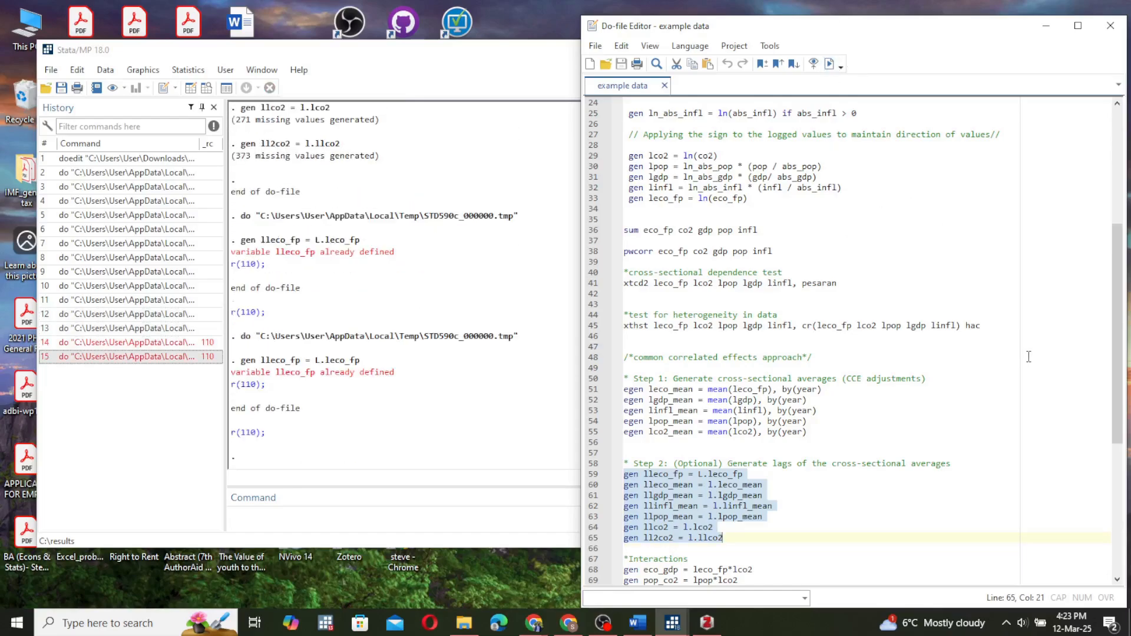
Execute the Interactions lines to generate eco_gdp, pop_co2, gdp_co2 and lgdp2.
{"action": "left_click_drag", "start_coordinate": [1119, 406], "coordinate": [1119, 459]}
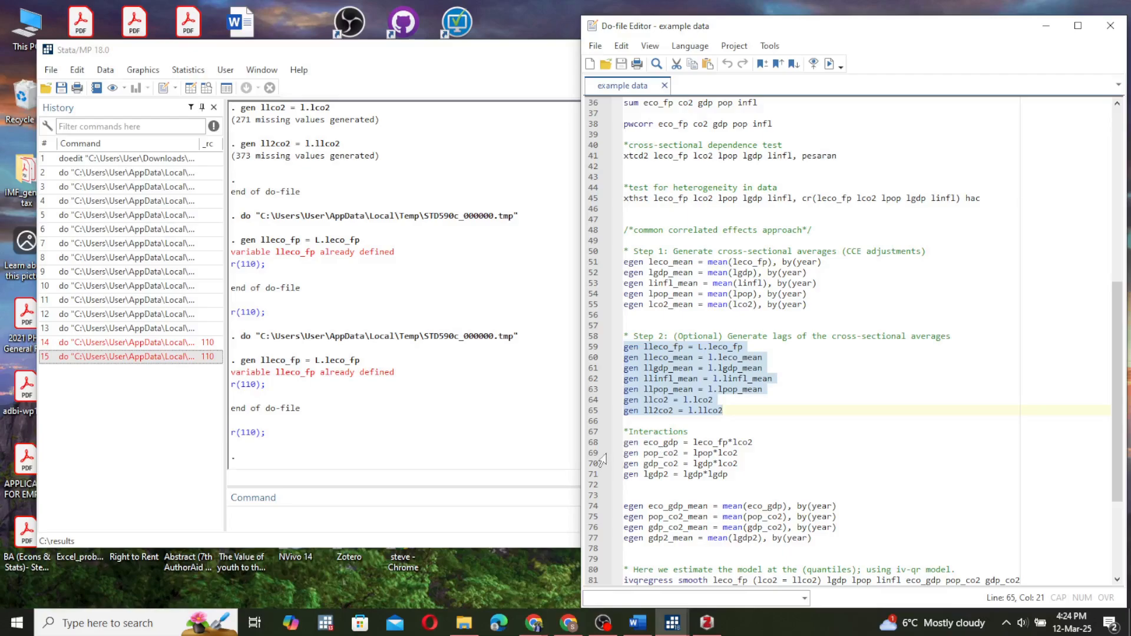
{"action": "left_click_drag", "start_coordinate": [593, 444], "coordinate": [601, 492]}
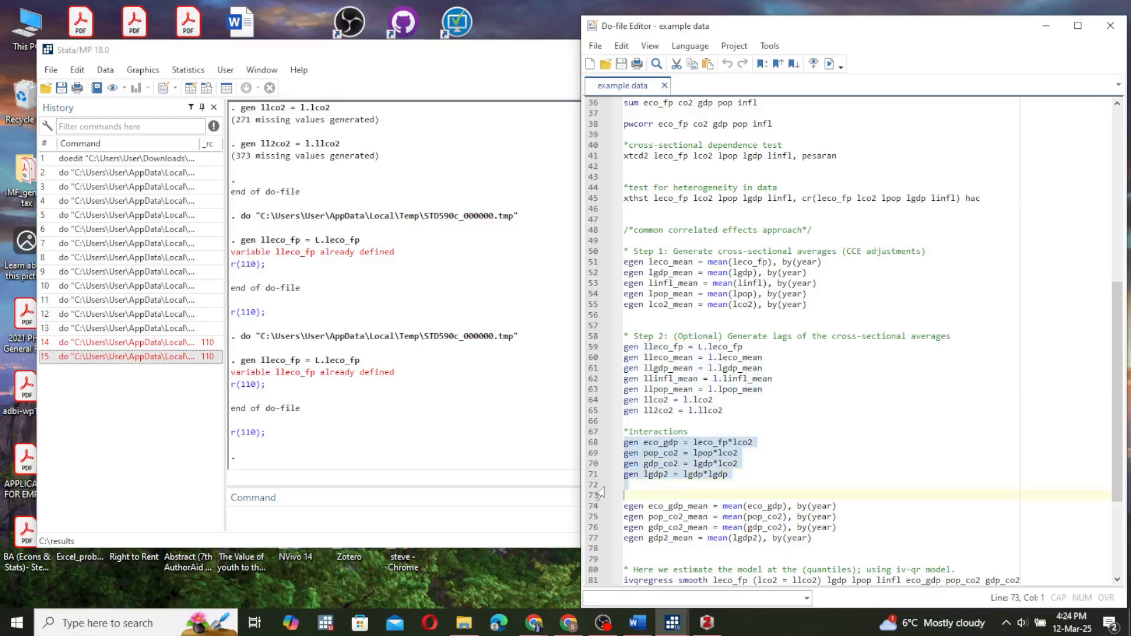
{"action": "left_click", "coordinate": [830, 63]}
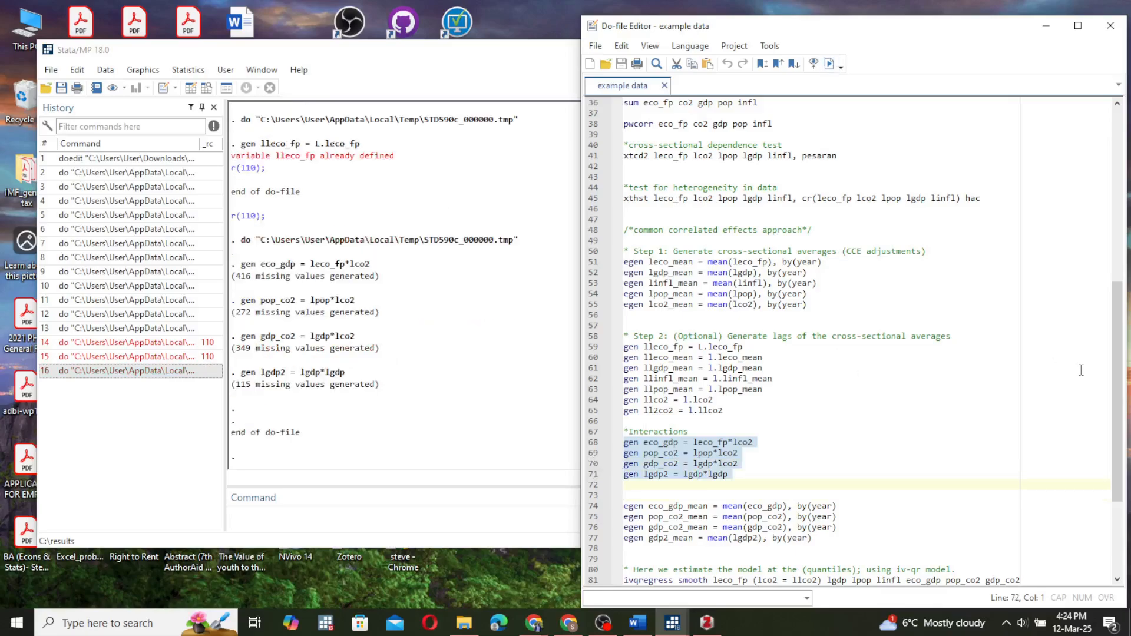
Delete the four egen lines that compute yearly means of eco_gdp, pop_co2, gdp_co2 and lgdp2 from the do-file.
{"action": "scroll", "coordinate": [1118, 416], "scroll_direction": "down", "scroll_amount": 1}
{"action": "scroll", "coordinate": [1118, 416], "scroll_direction": "down", "scroll_amount": 3}
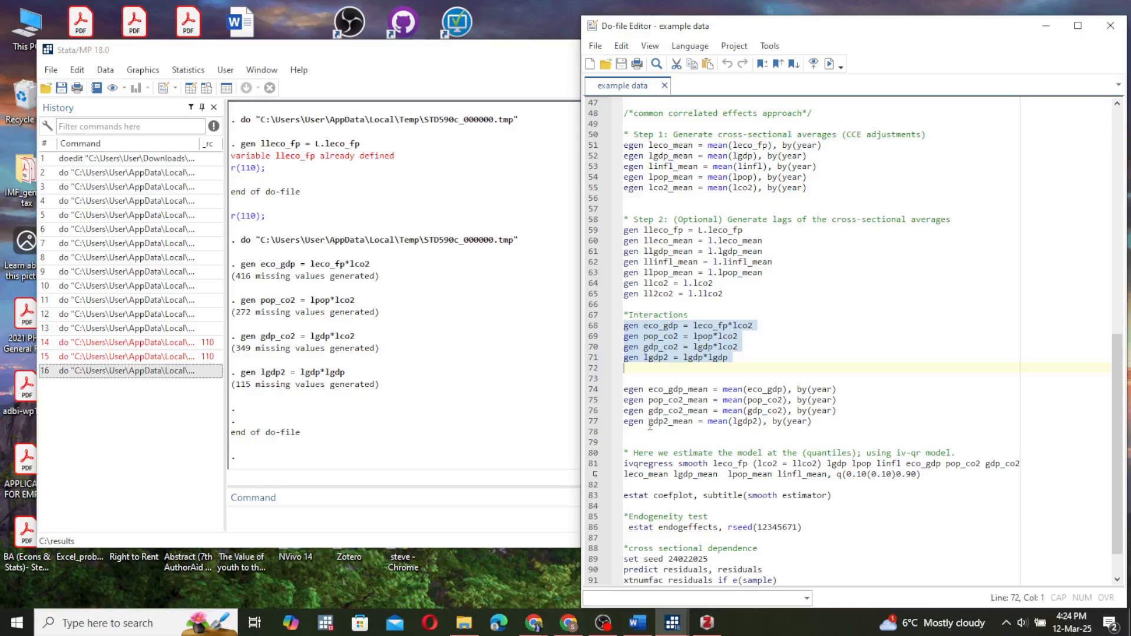
{"action": "left_click_drag", "start_coordinate": [589, 390], "coordinate": [595, 430]}
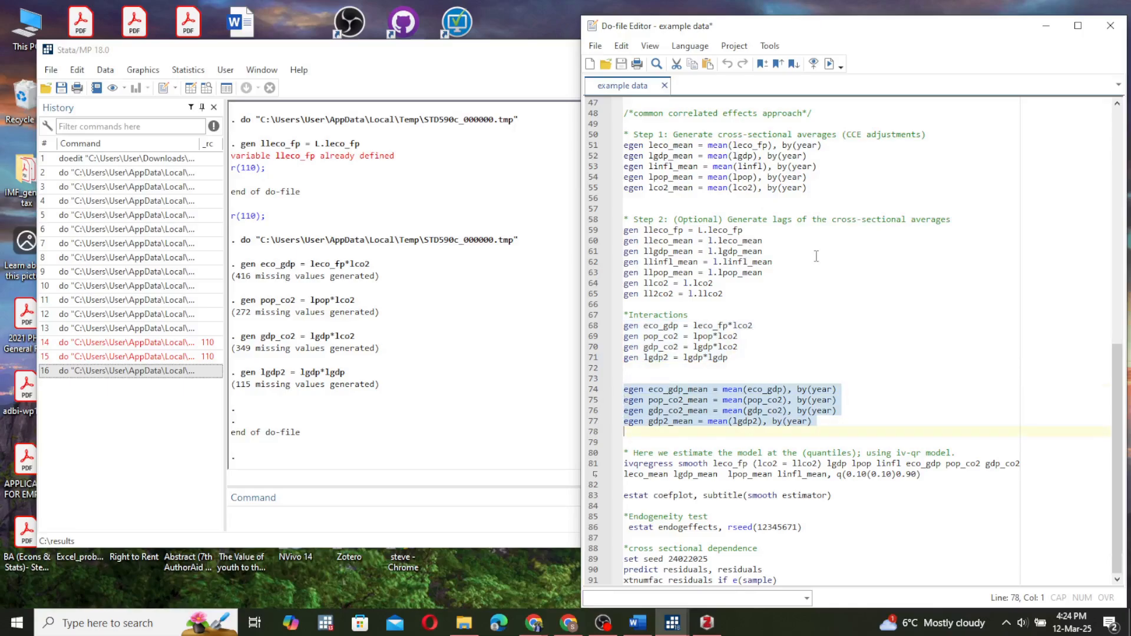
{"action": "key", "text": "Delete"}
{"action": "key", "text": "BackSpace"}
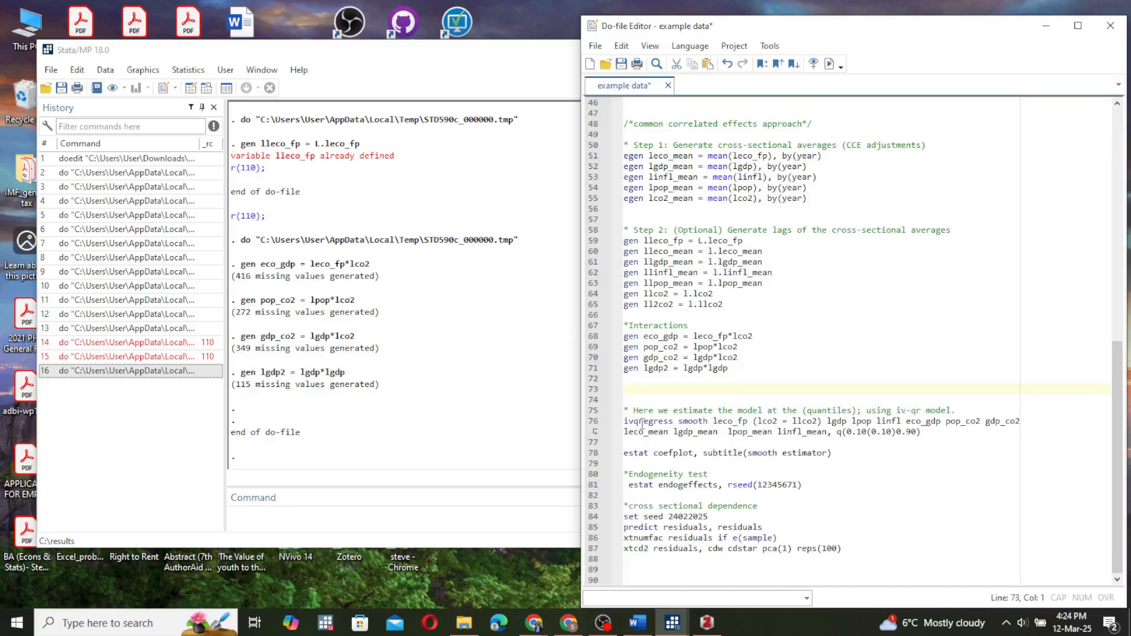
Execute the ivqregress smooth command for leco_fp, instrumenting lco2 with llco2, at quantiles 0.10 to 0.90 in steps of 0.10.
{"action": "left_click", "coordinate": [598, 431]}
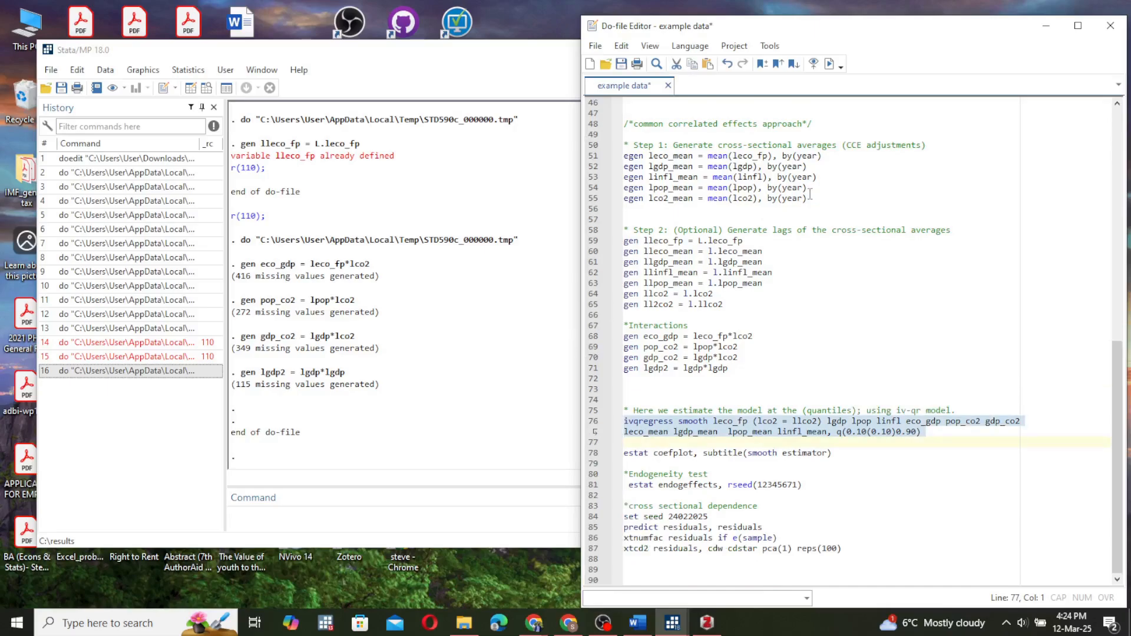
{"action": "left_click", "coordinate": [829, 65]}
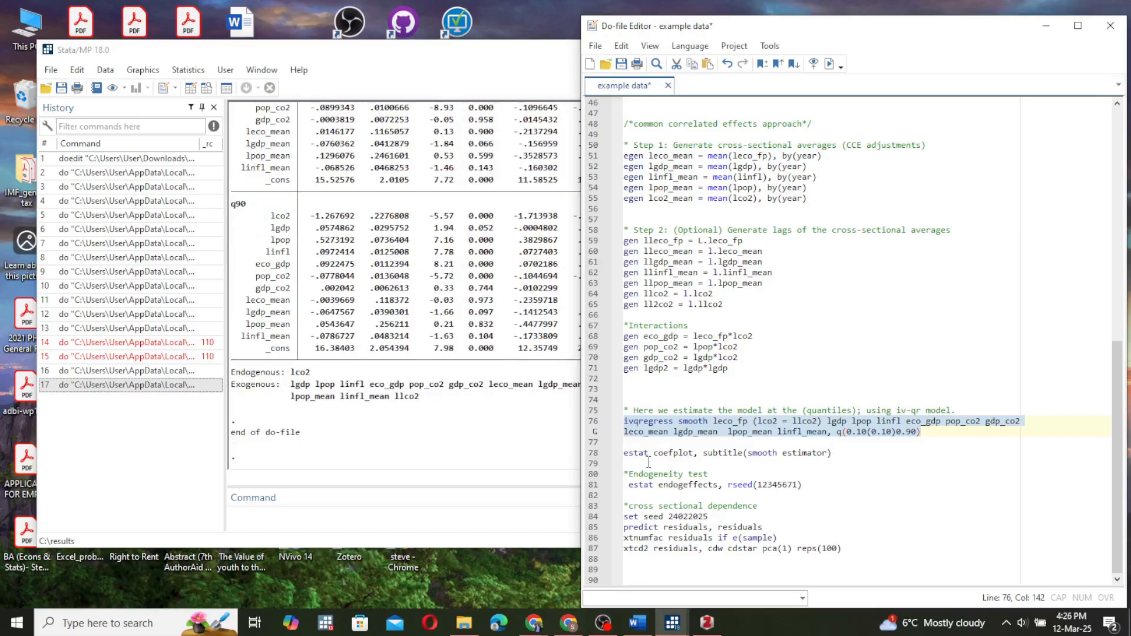
{"action": "key", "text": "ctrl+d"}
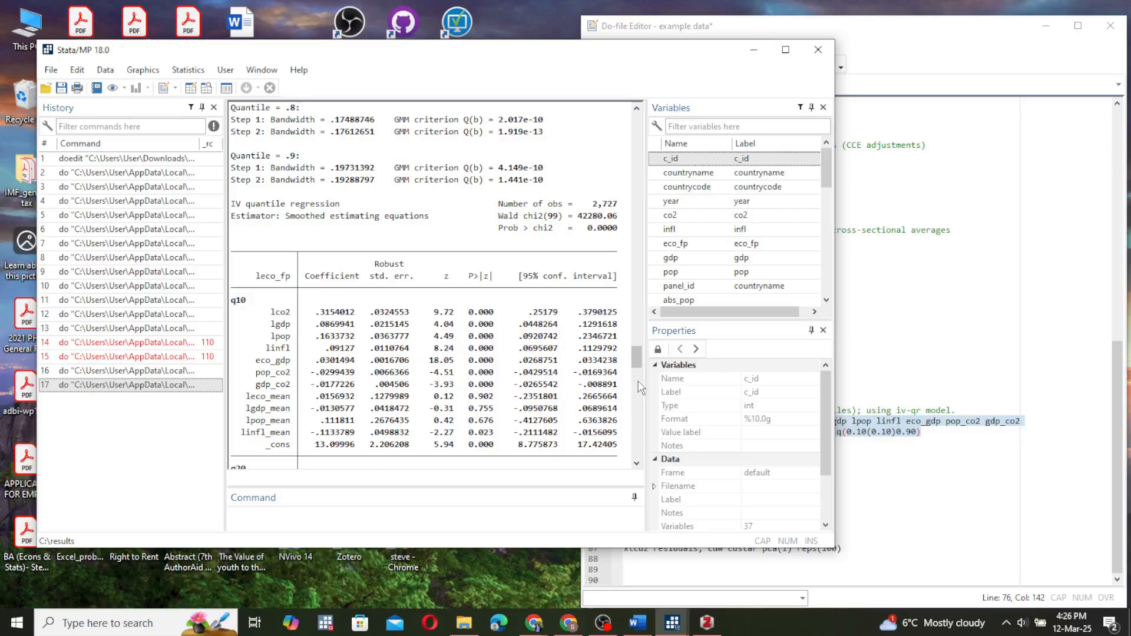
Examine the quantile regression coefficients and p-values in the results from q10 through q90.
{"action": "scroll", "coordinate": [640, 366], "scroll_direction": "down", "scroll_amount": 1}
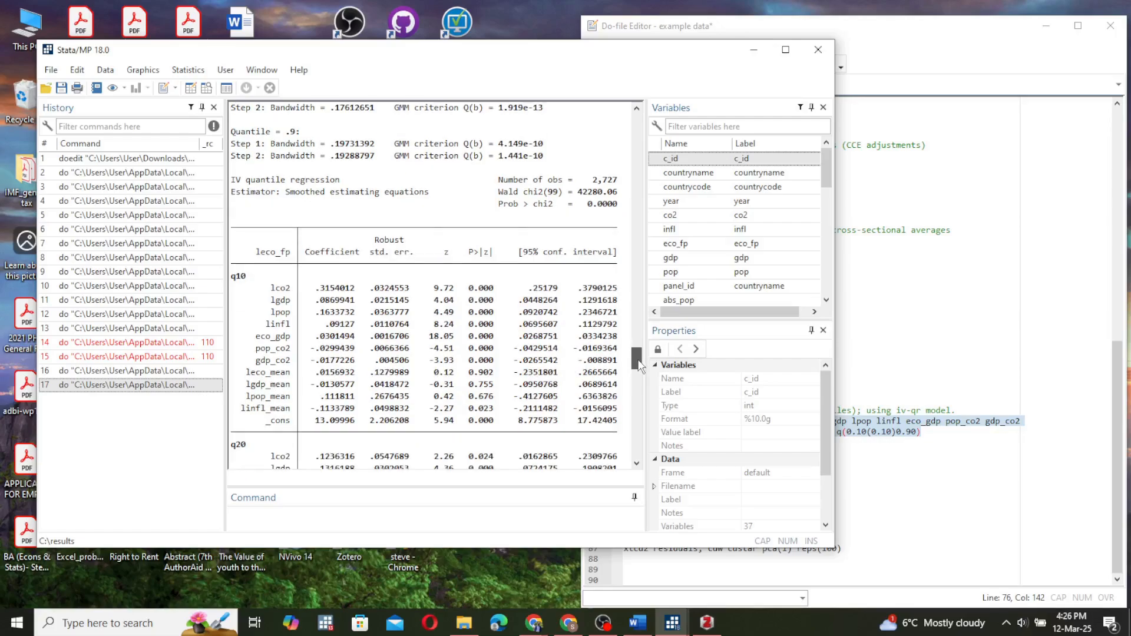
{"action": "left_click_drag", "start_coordinate": [640, 365], "coordinate": [640, 376]}
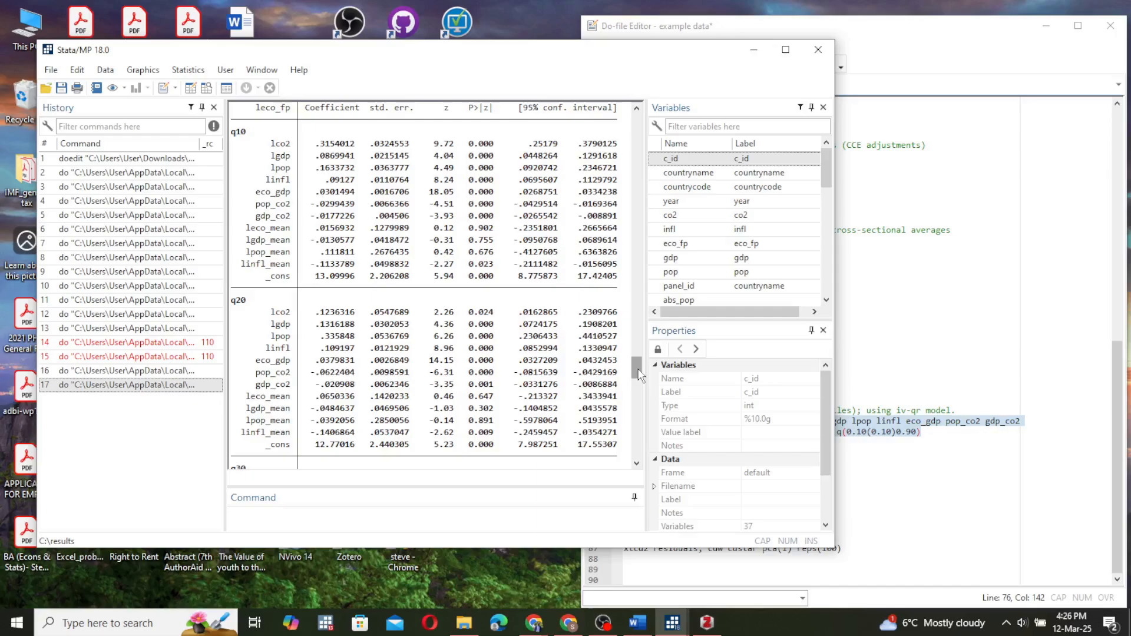
{"action": "left_click_drag", "start_coordinate": [640, 375], "coordinate": [639, 386]}
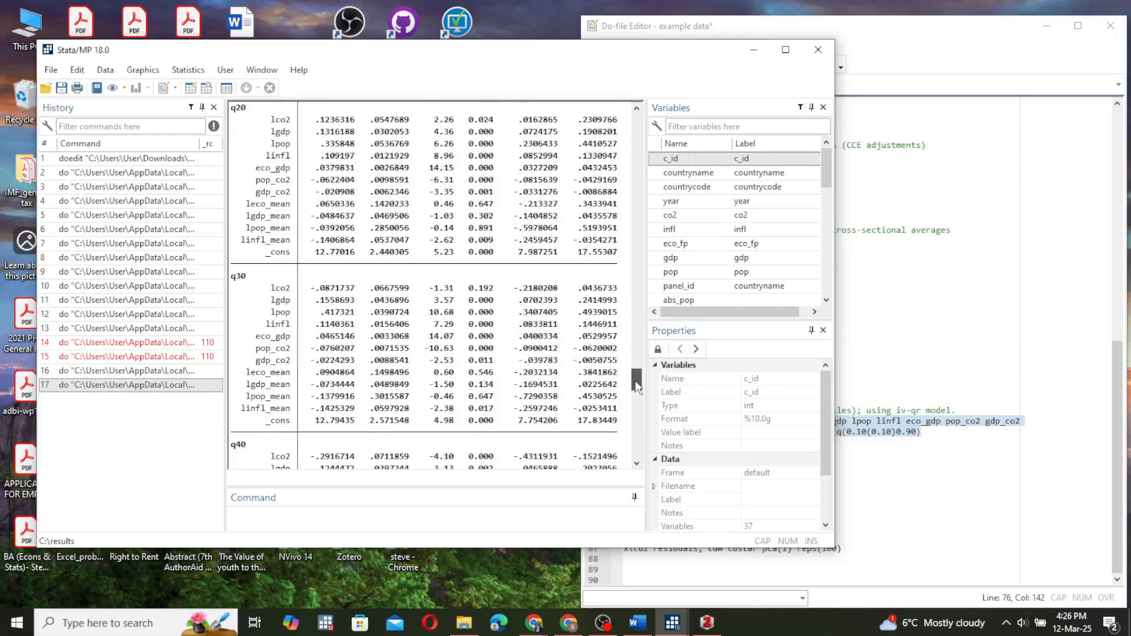
{"action": "left_click_drag", "start_coordinate": [635, 382], "coordinate": [638, 405]}
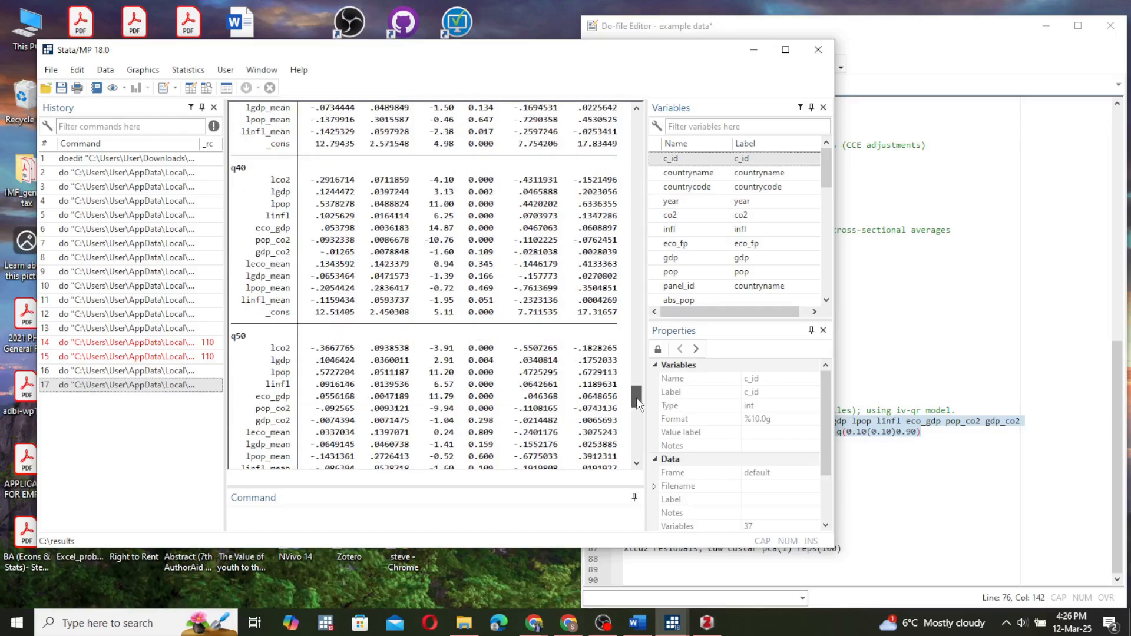
{"action": "left_click_drag", "start_coordinate": [638, 406], "coordinate": [639, 442]}
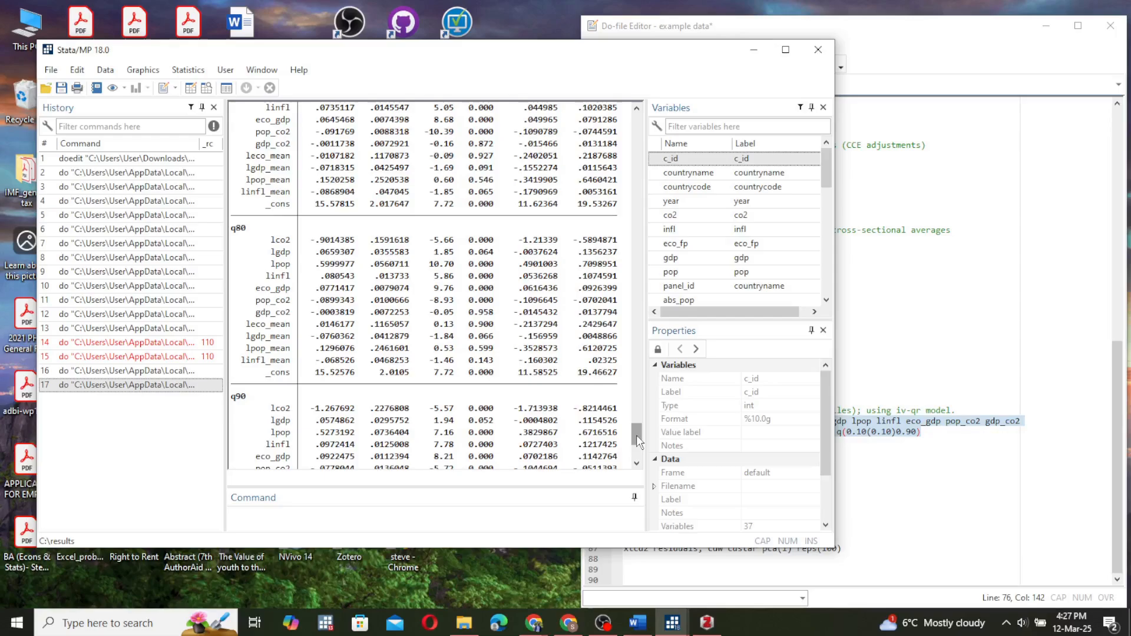
Execute the estat coefplot line with the subtitle "smooth estimator" to plot the lco2 coefficients, and minimize the graph window.
{"action": "left_click", "coordinate": [931, 443]}
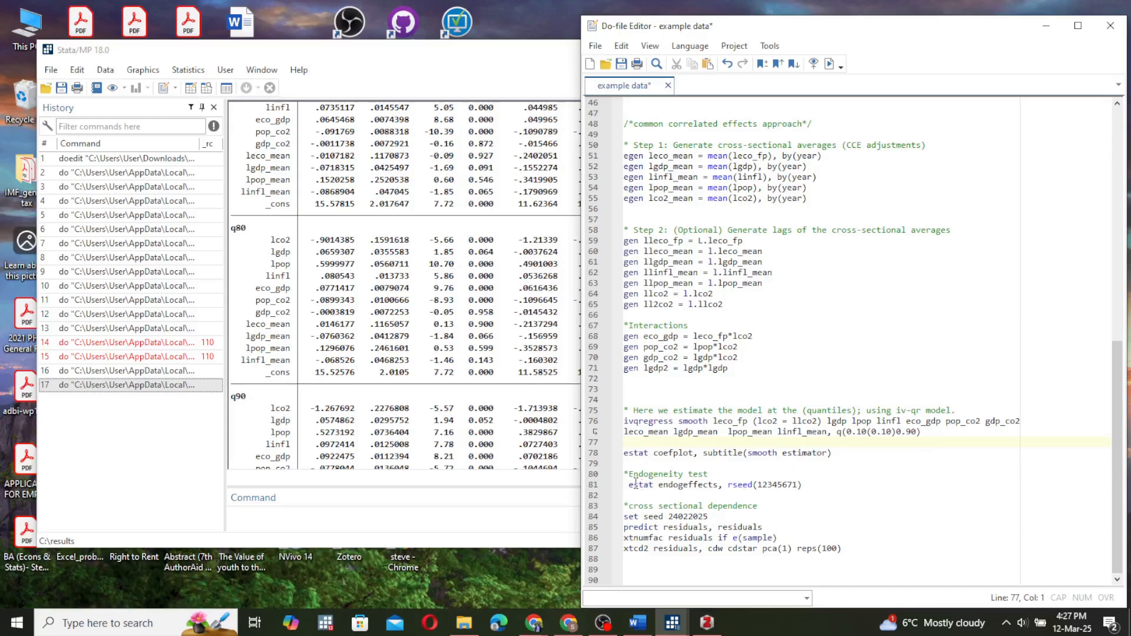
{"action": "left_click", "coordinate": [591, 454]}
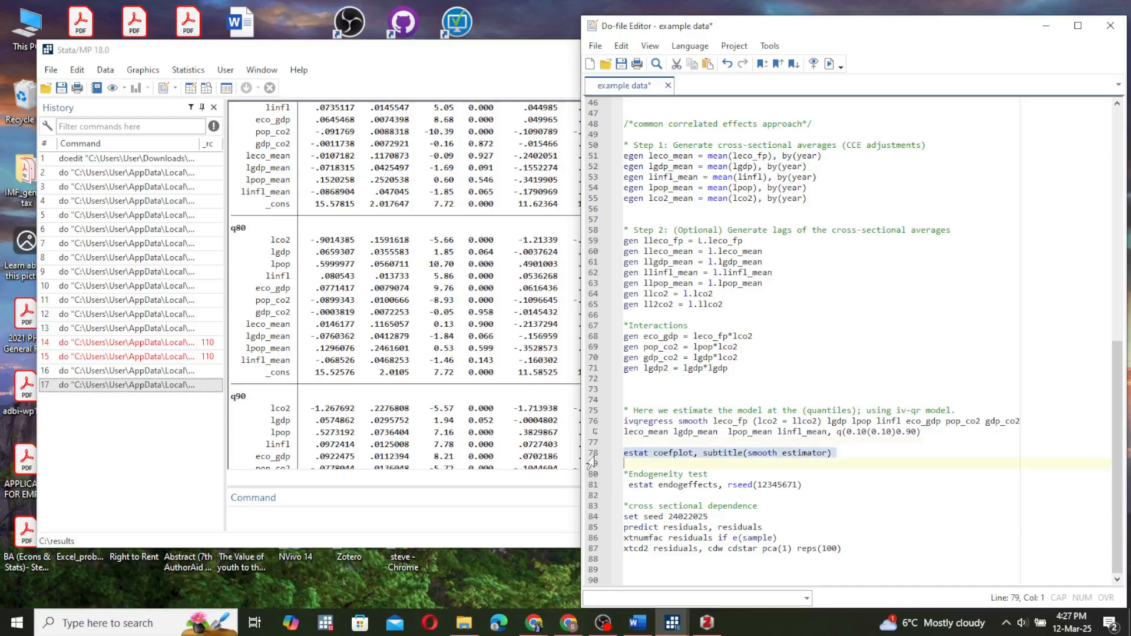
{"action": "left_click", "coordinate": [829, 64]}
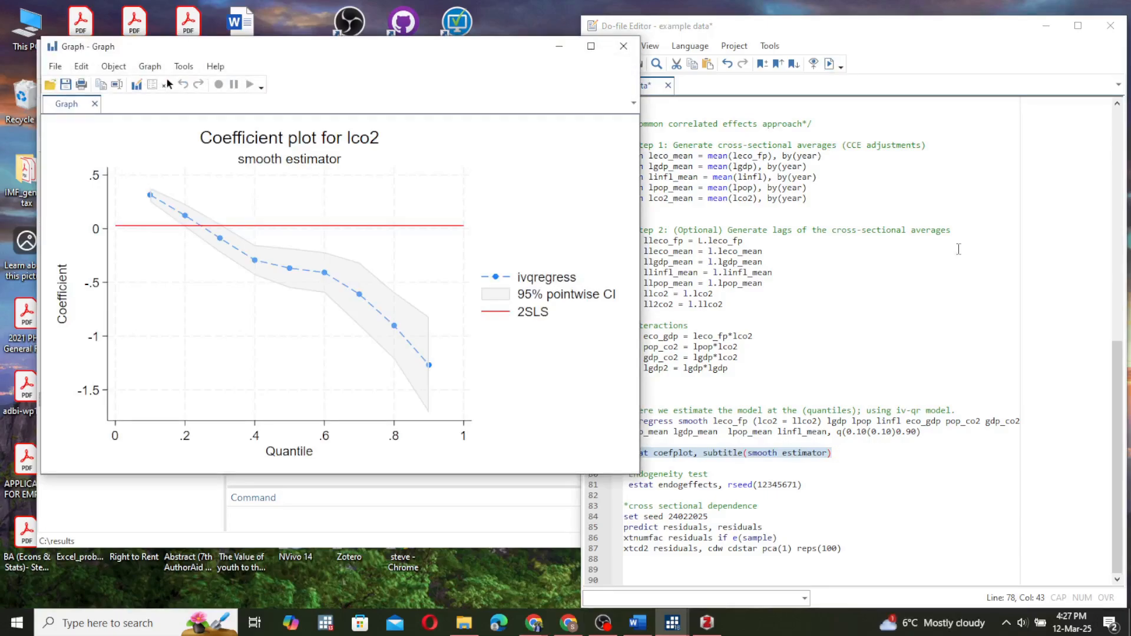
{"action": "left_click", "coordinate": [1120, 417]}
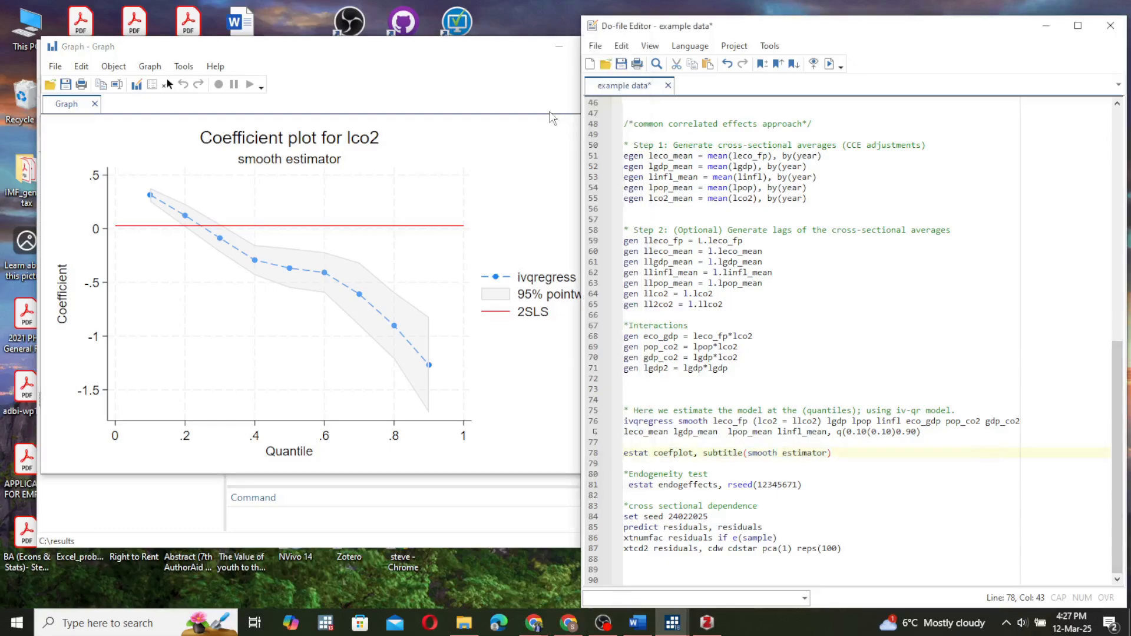
{"action": "left_click", "coordinate": [559, 51]}
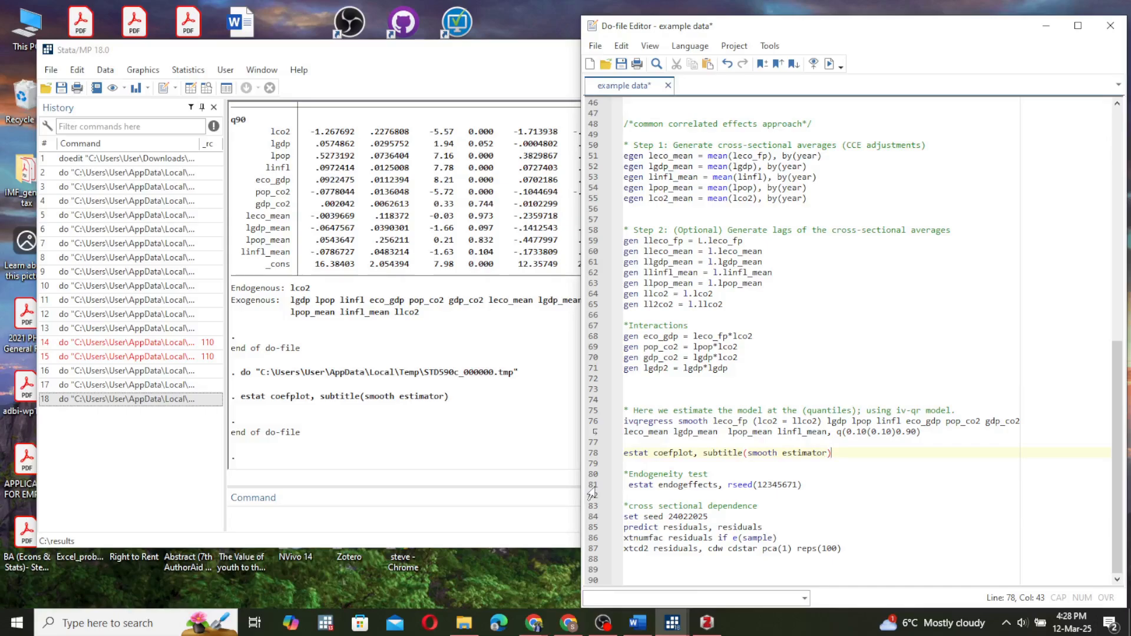
Execute the estat endogeffects test with rseed 12345671 and the residual cross-sectional dependence block with seed 24022025, xtnumfac and xtcd2.
{"action": "left_click", "coordinate": [591, 485]}
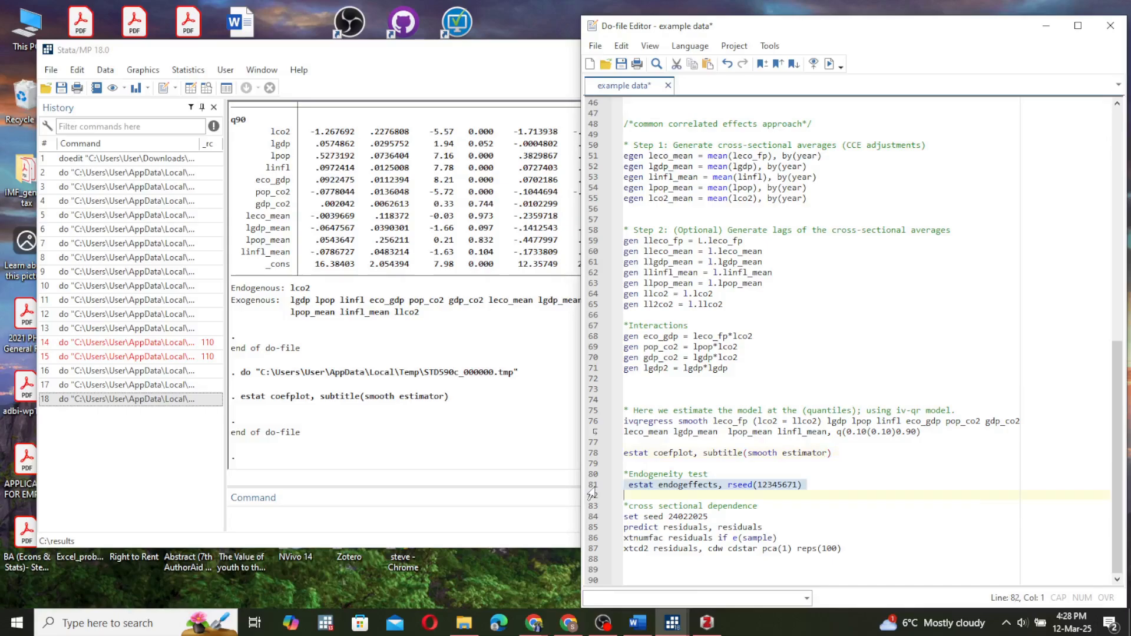
{"action": "left_click", "coordinate": [829, 64]}
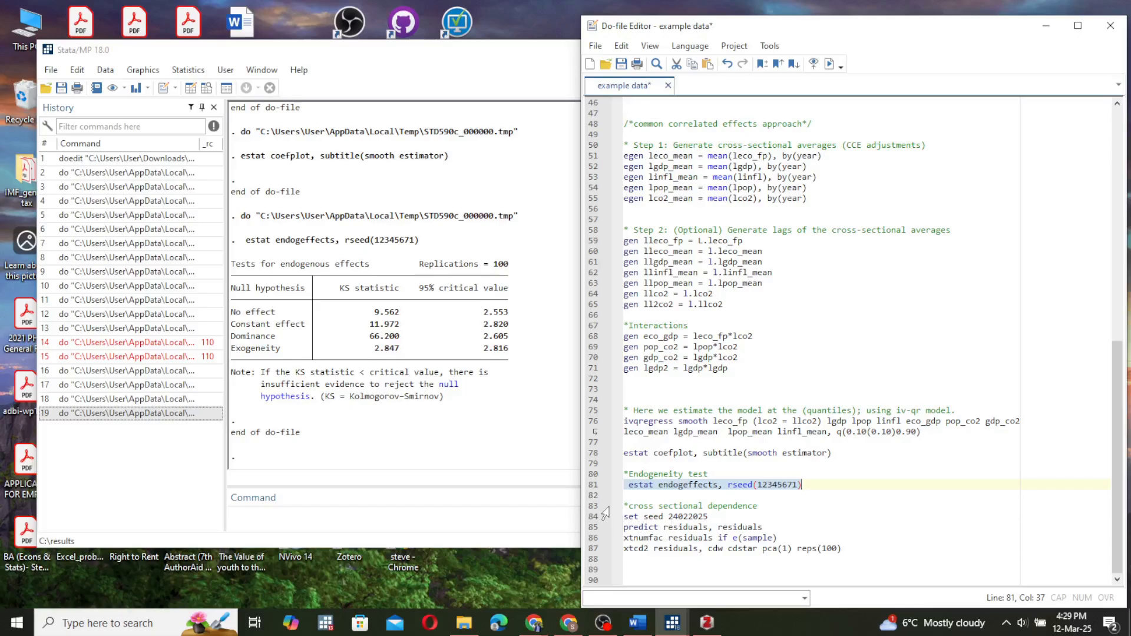
{"action": "left_click_drag", "start_coordinate": [591, 518], "coordinate": [594, 557]}
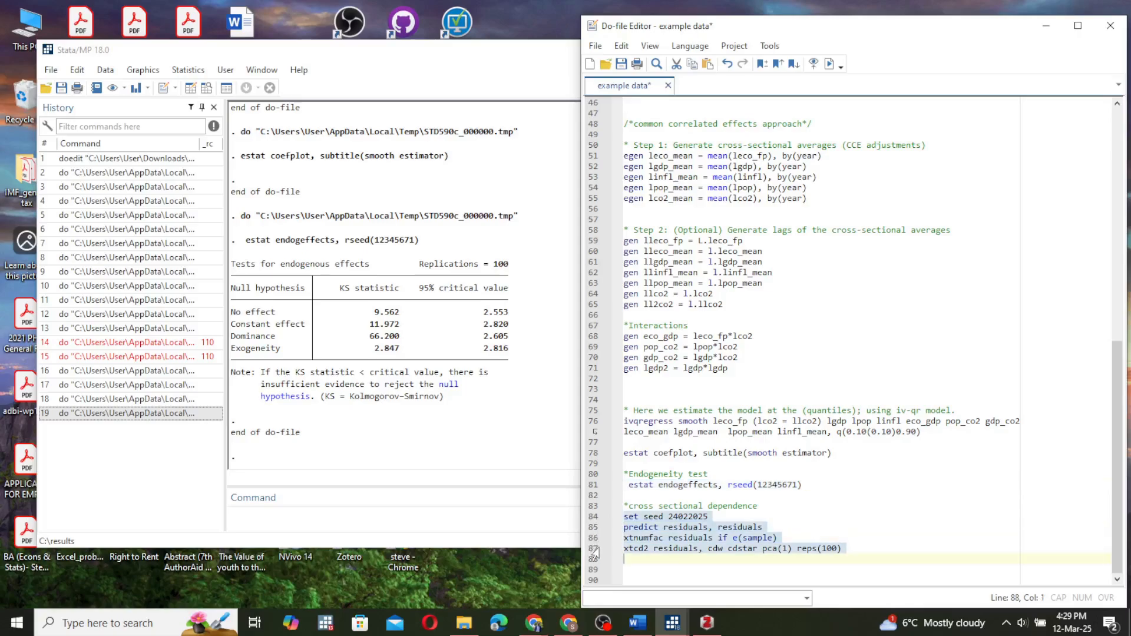
{"action": "left_click", "coordinate": [829, 61]}
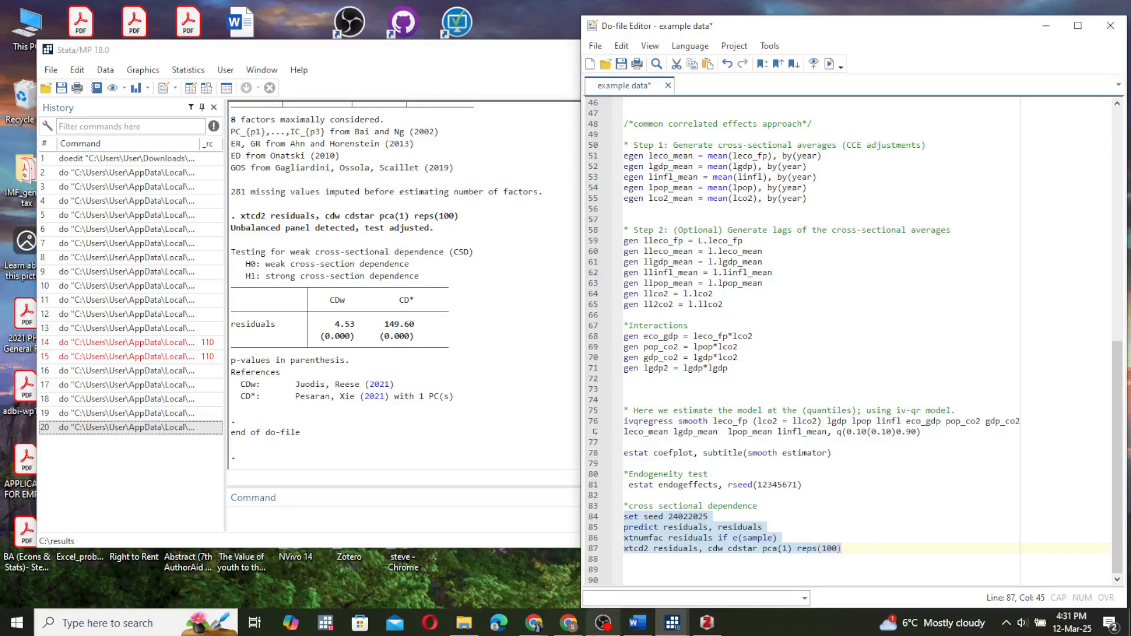
{"action": "left_click", "coordinate": [602, 626]}
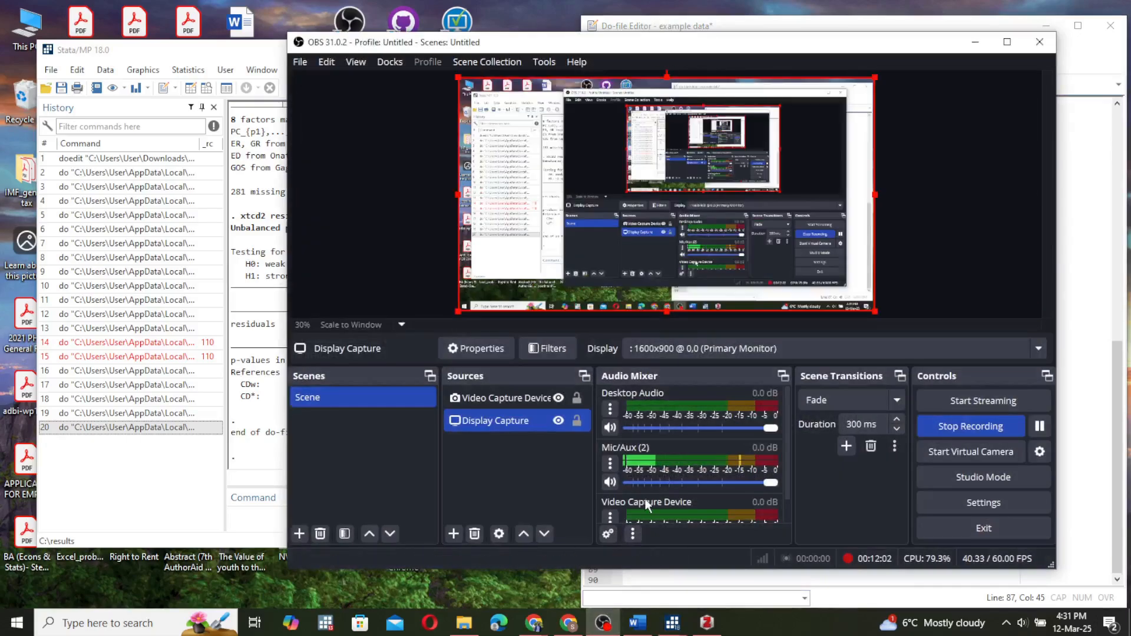